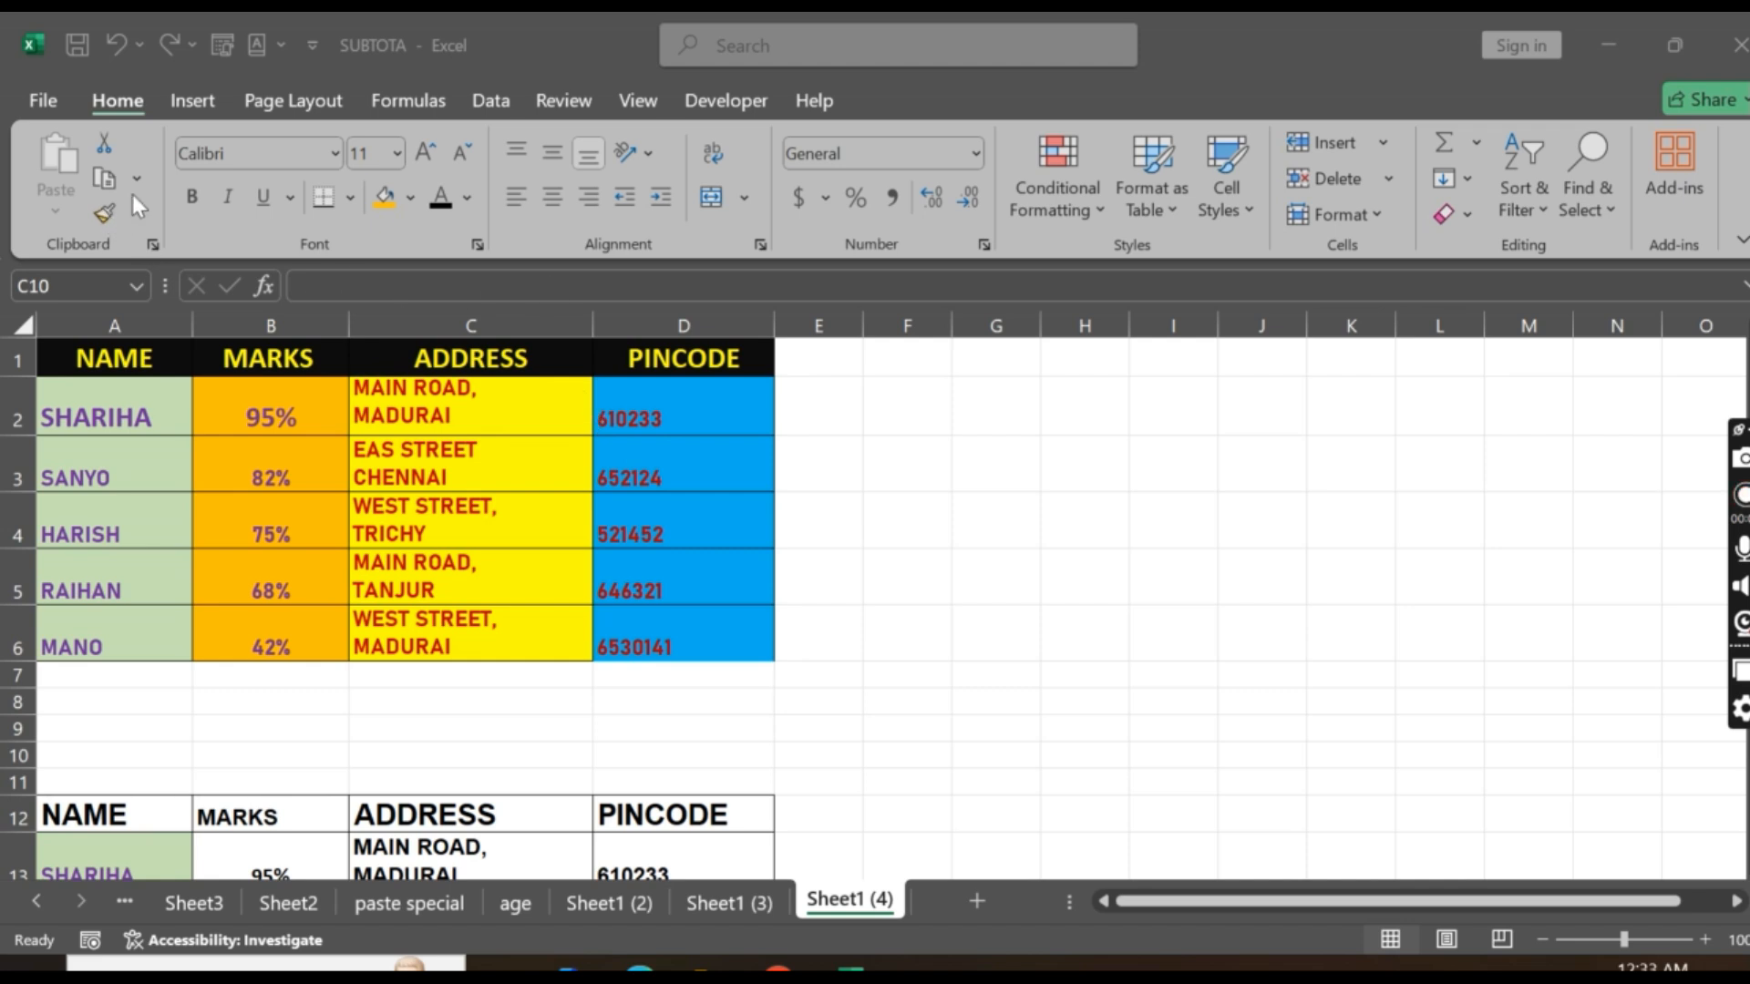
pyautogui.click(957, 604)
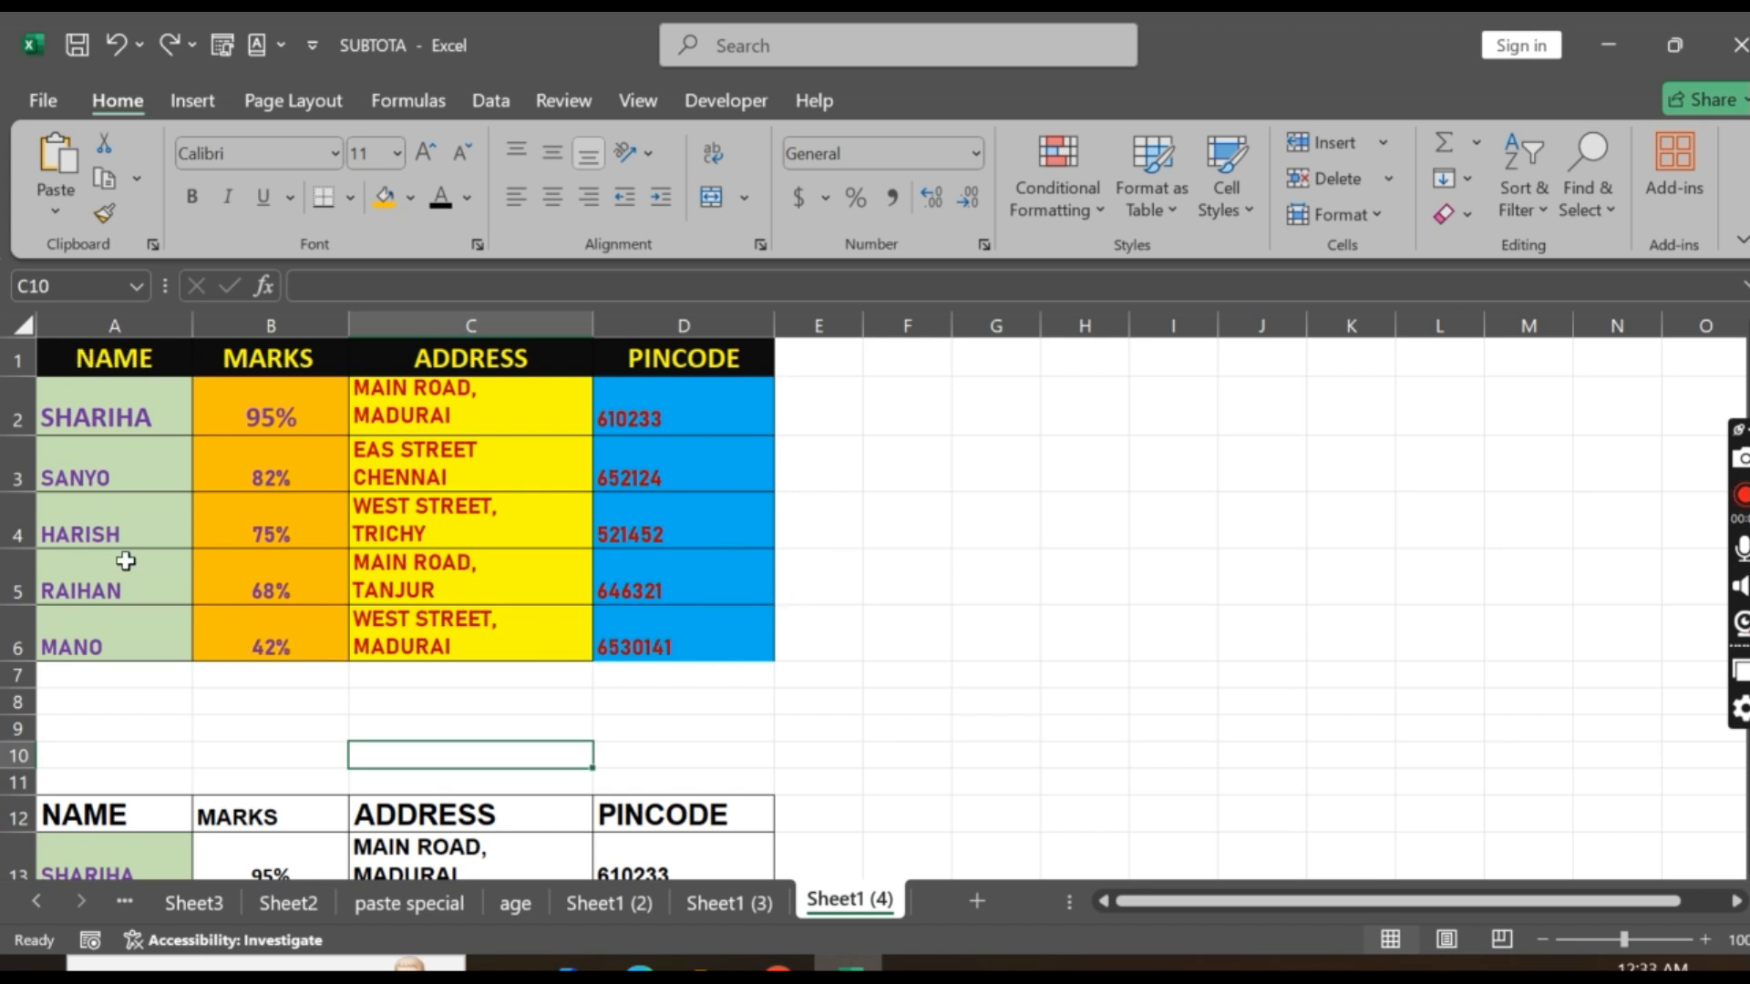
pyautogui.click(123, 406)
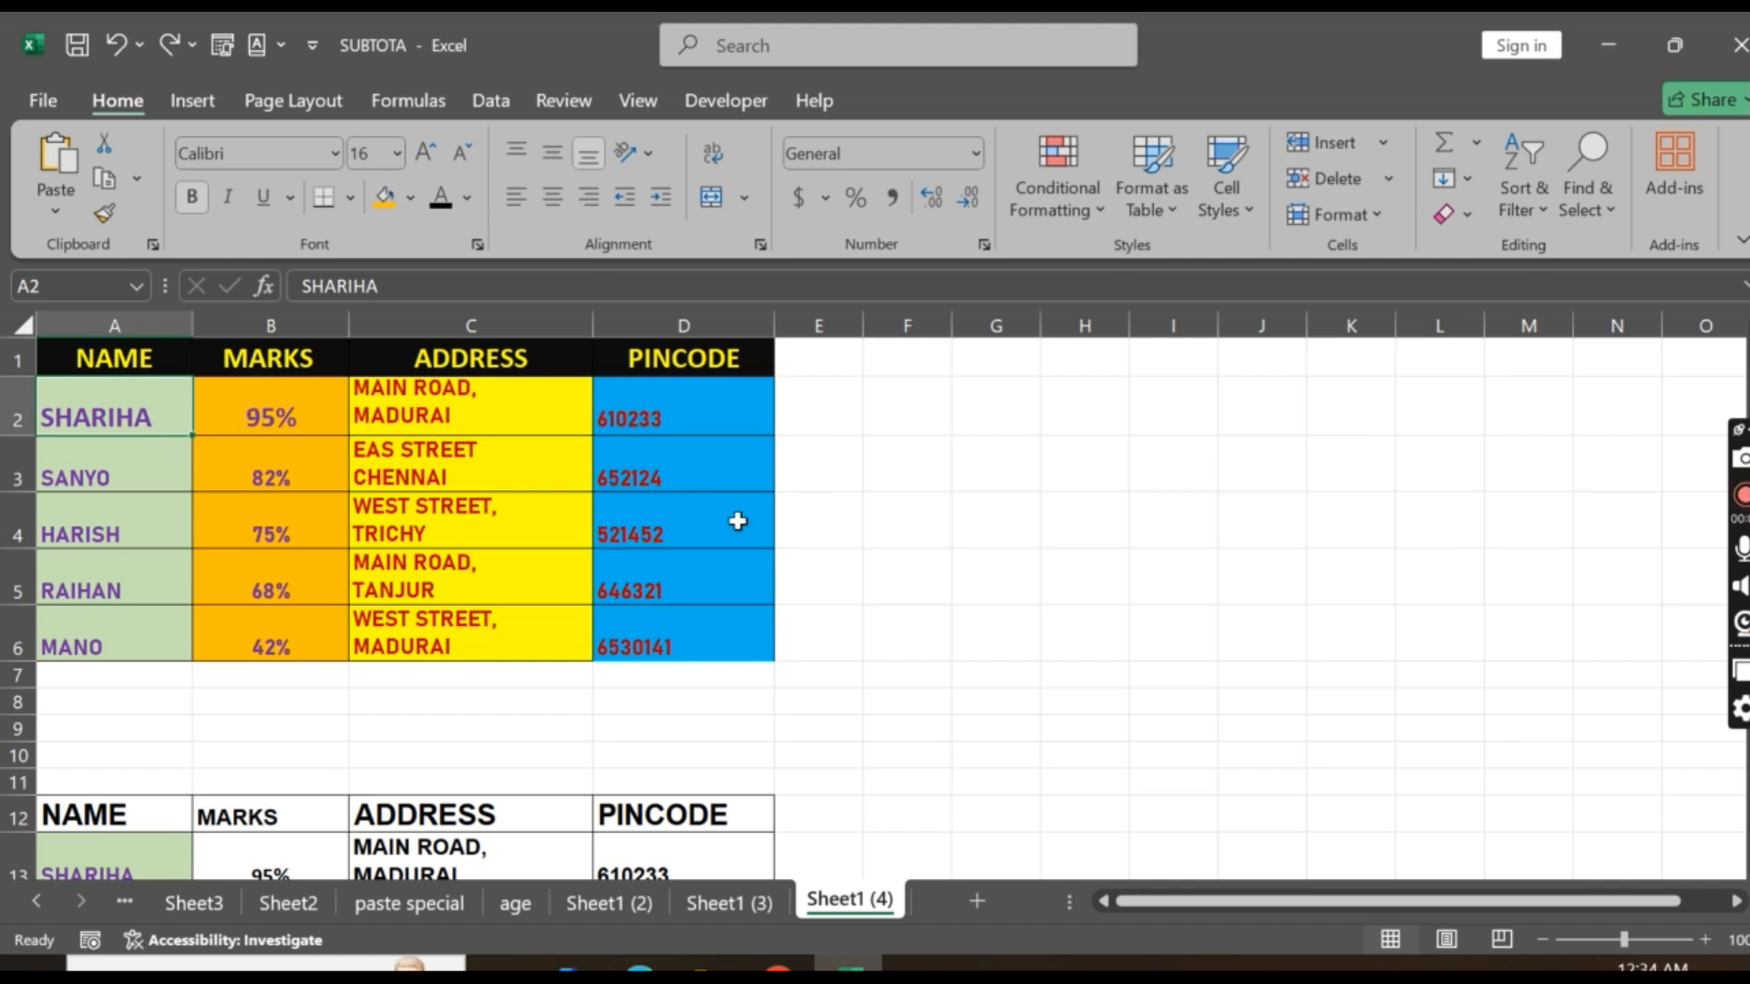
pyautogui.scroll(-2, 729, 511)
pyautogui.scroll(2, 729, 510)
# Replace the first two names in the second table, cells A13 and A14, with new lowercase first names
pyautogui.scroll(-2, 510, 541)
pyautogui.click(121, 550)
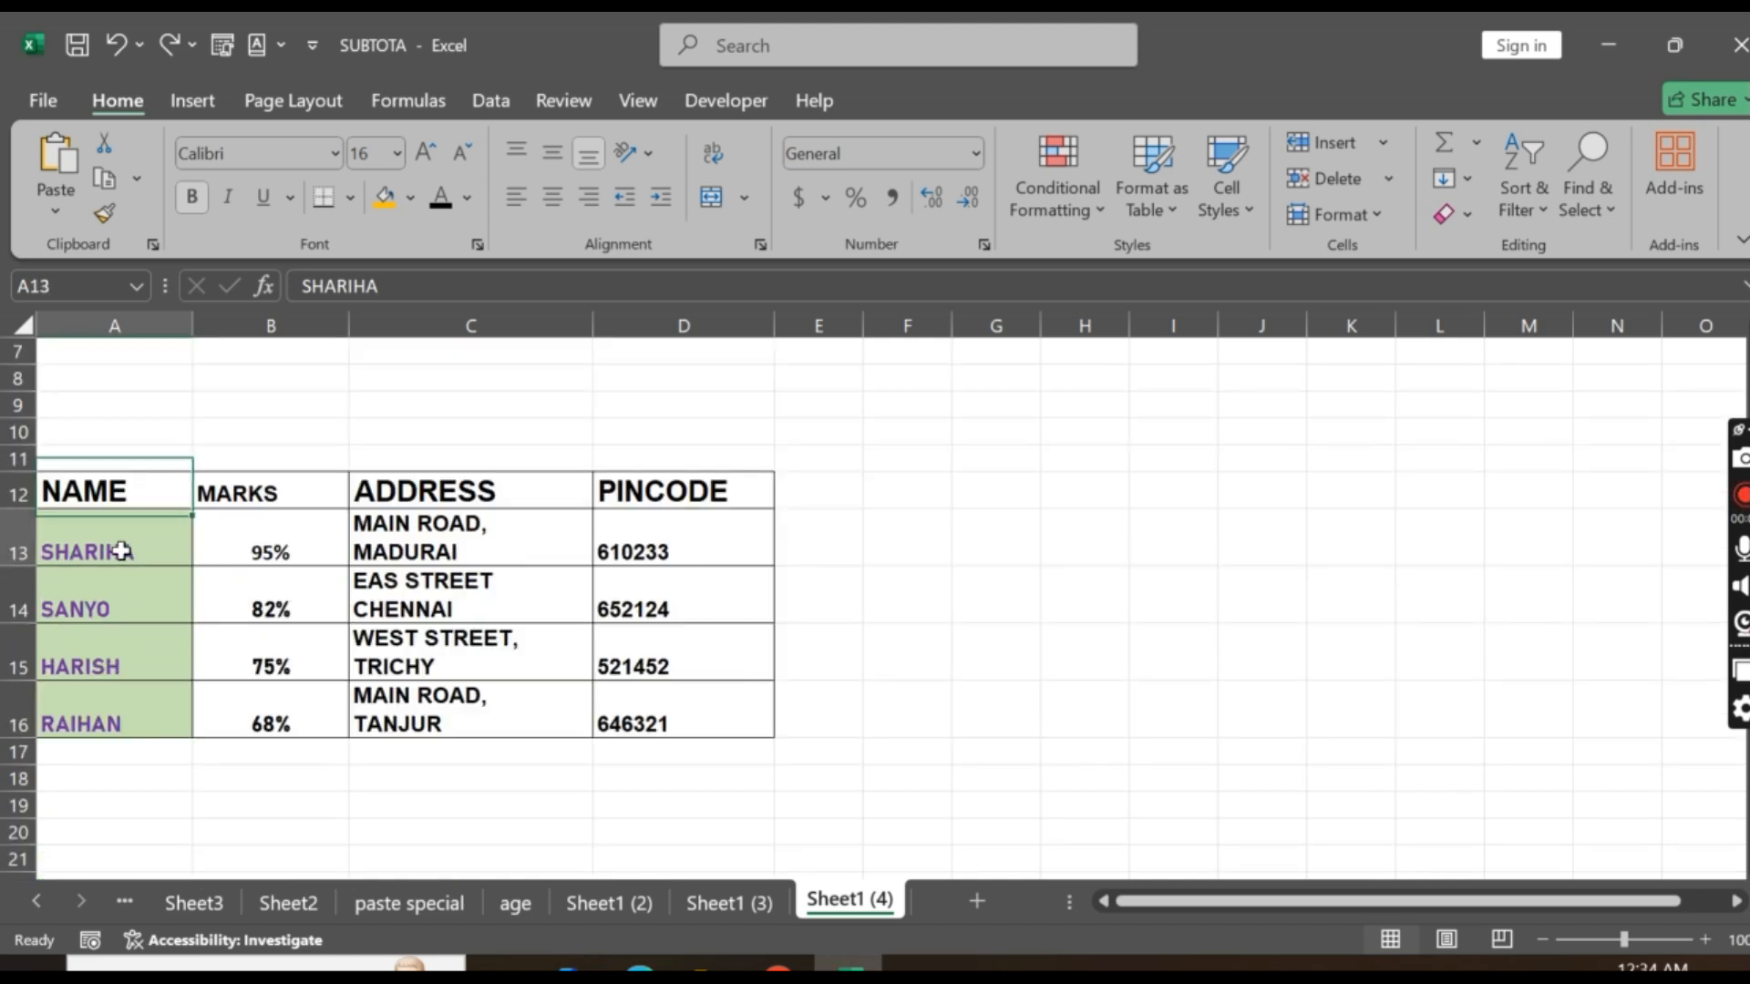
pyautogui.write('maha')
pyautogui.press('Return')
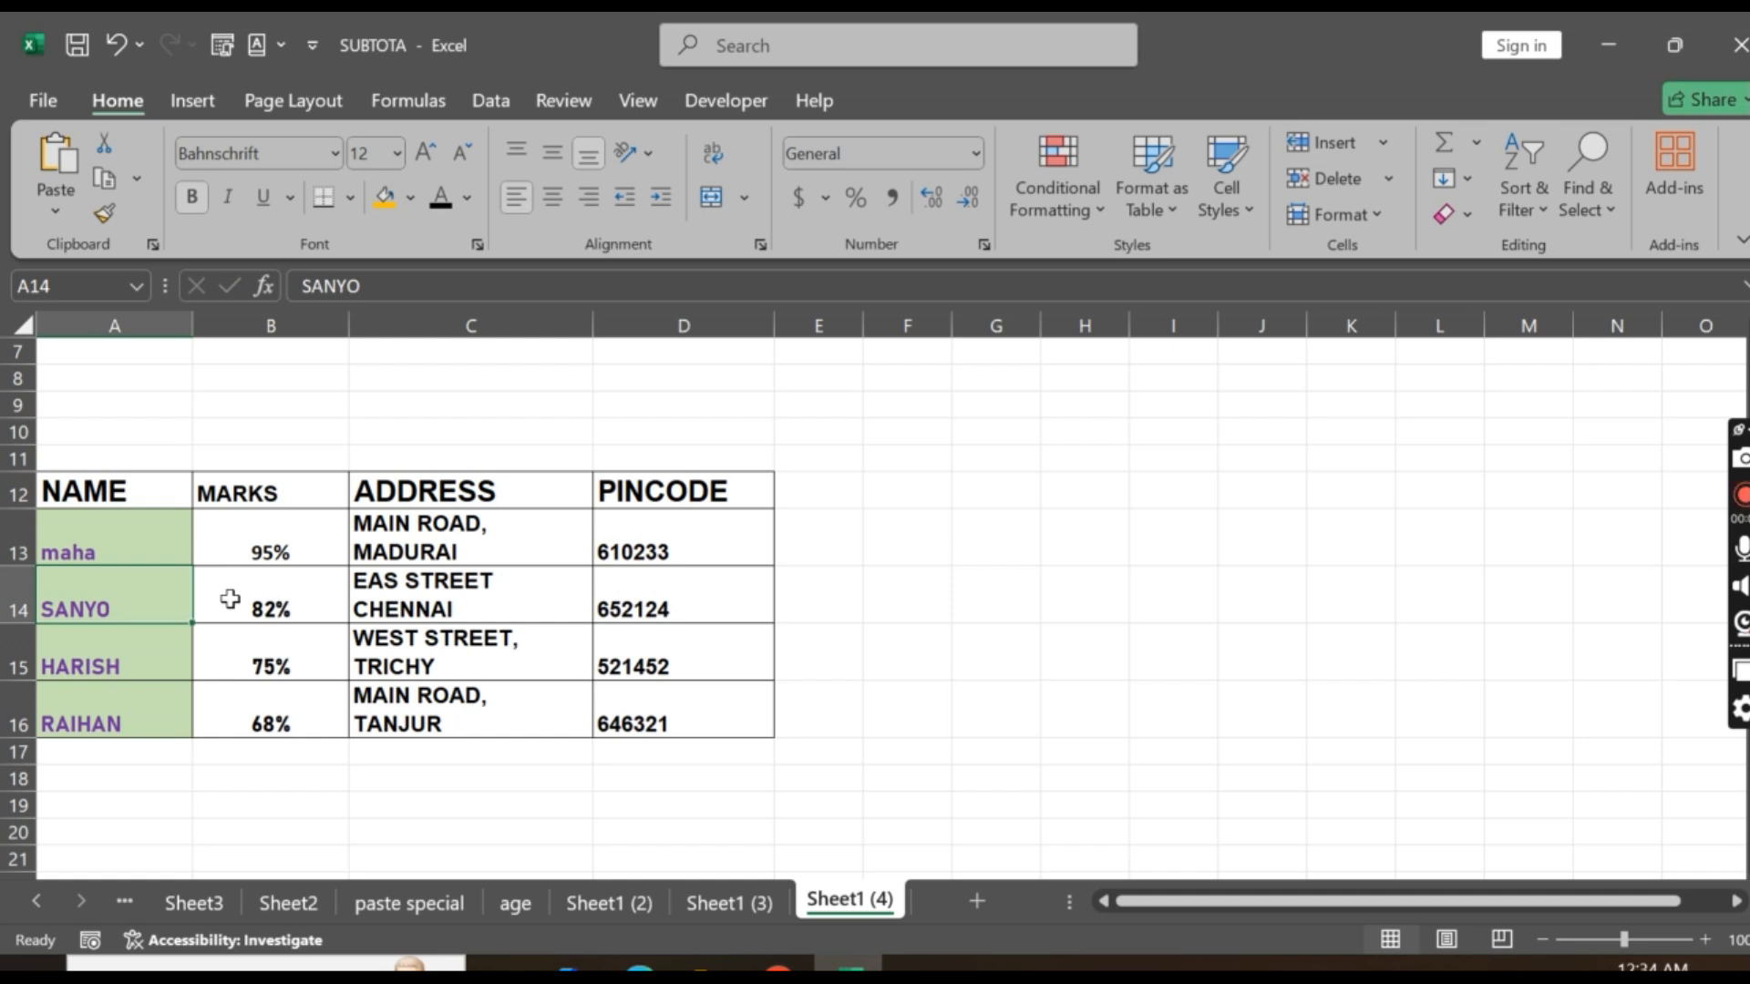
pyautogui.write('vino')
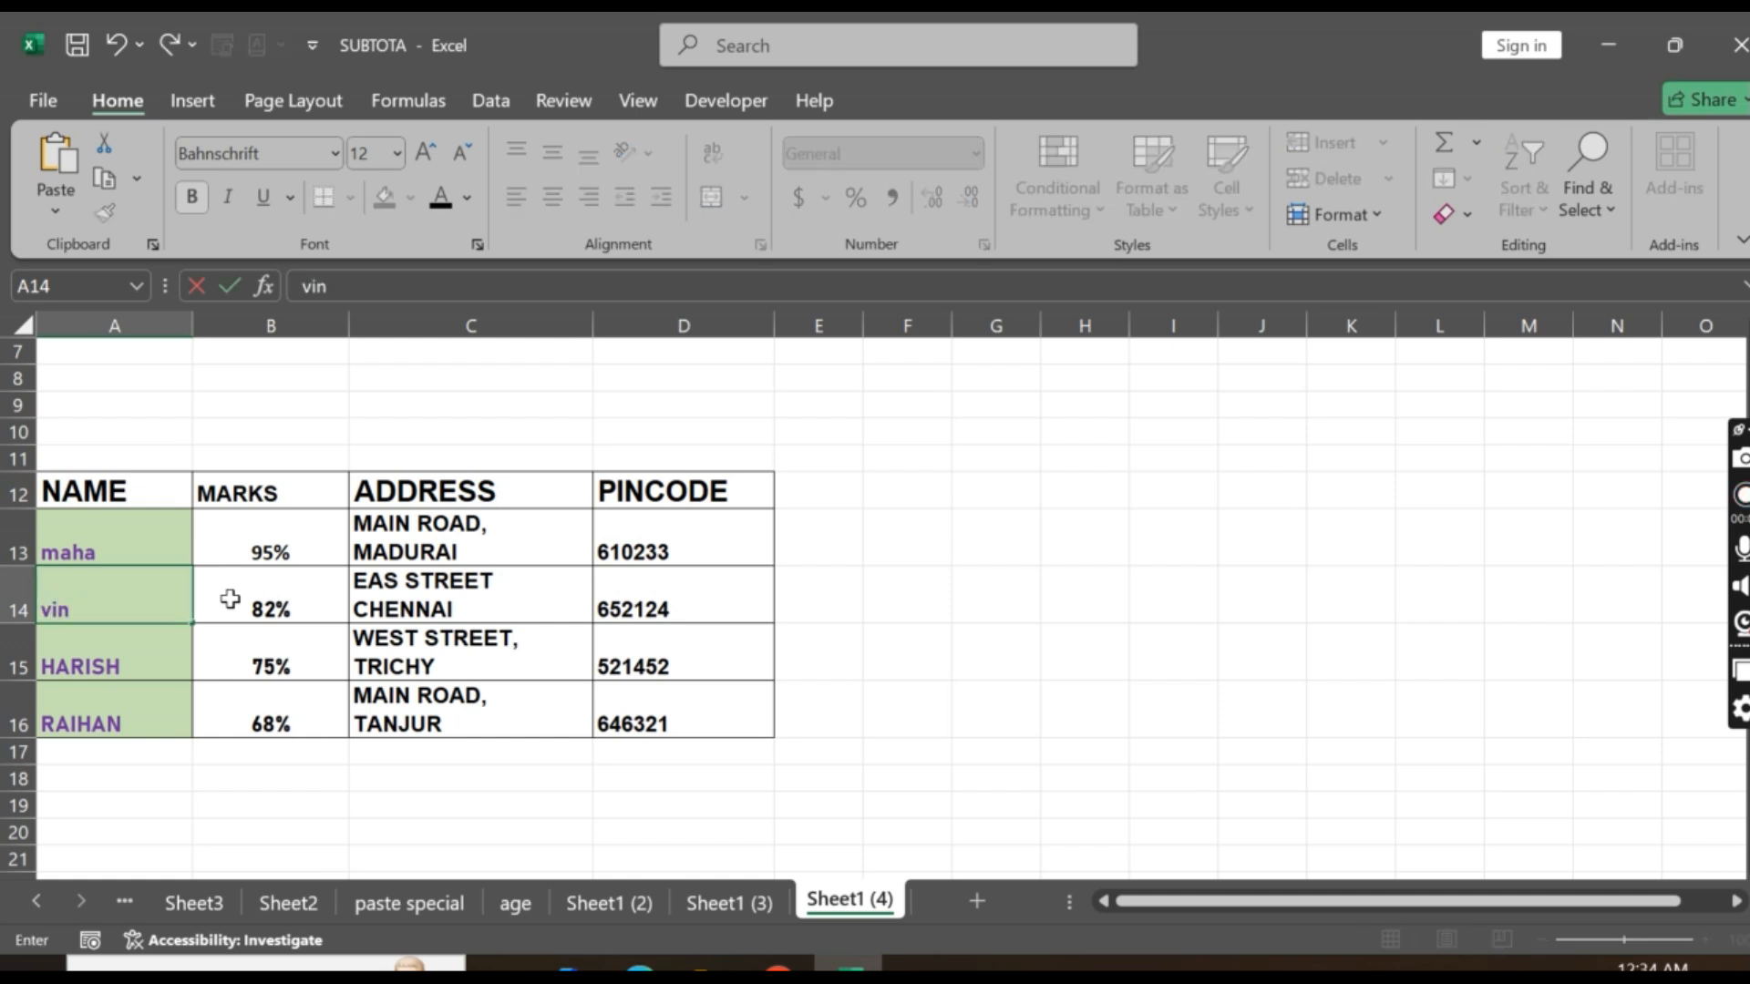
pyautogui.press('Return')
# Replace the last two names in the second table, cells A15 and A16, with new lowercase first names
pyautogui.write('sa')
pyautogui.press('BackSpace')
pyautogui.press('BackSpace')
pyautogui.write('kamal')
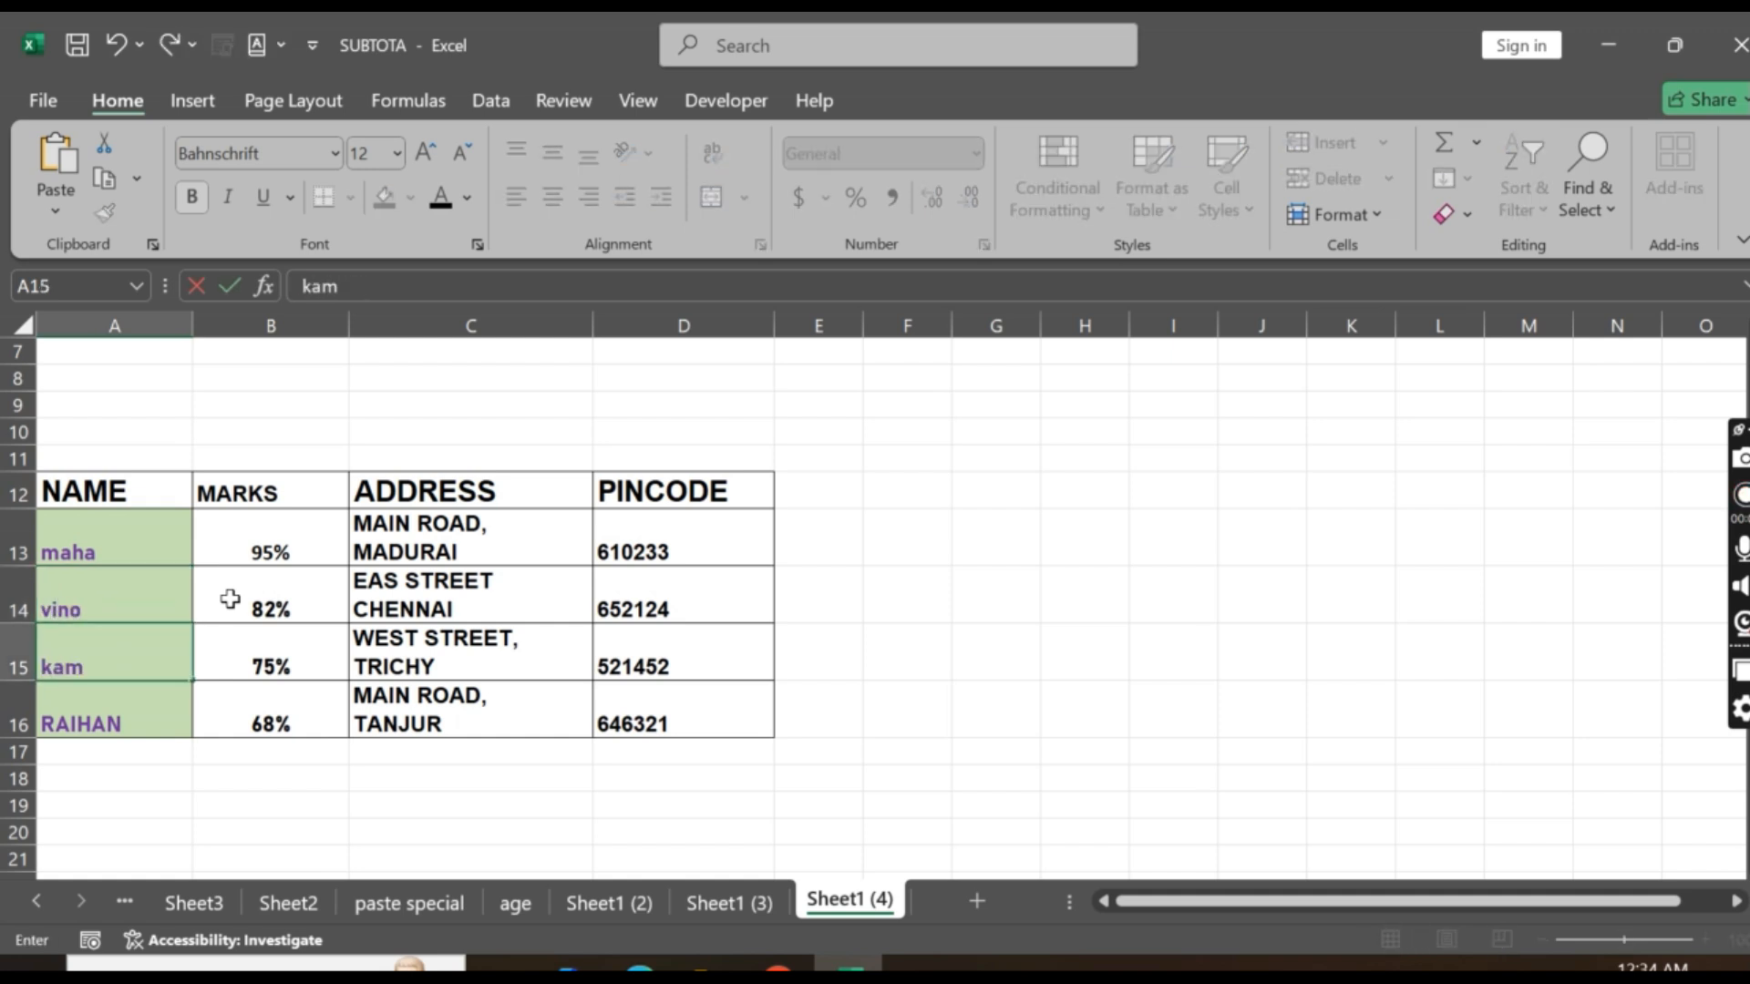
pyautogui.press('Return')
pyautogui.write('mahi')
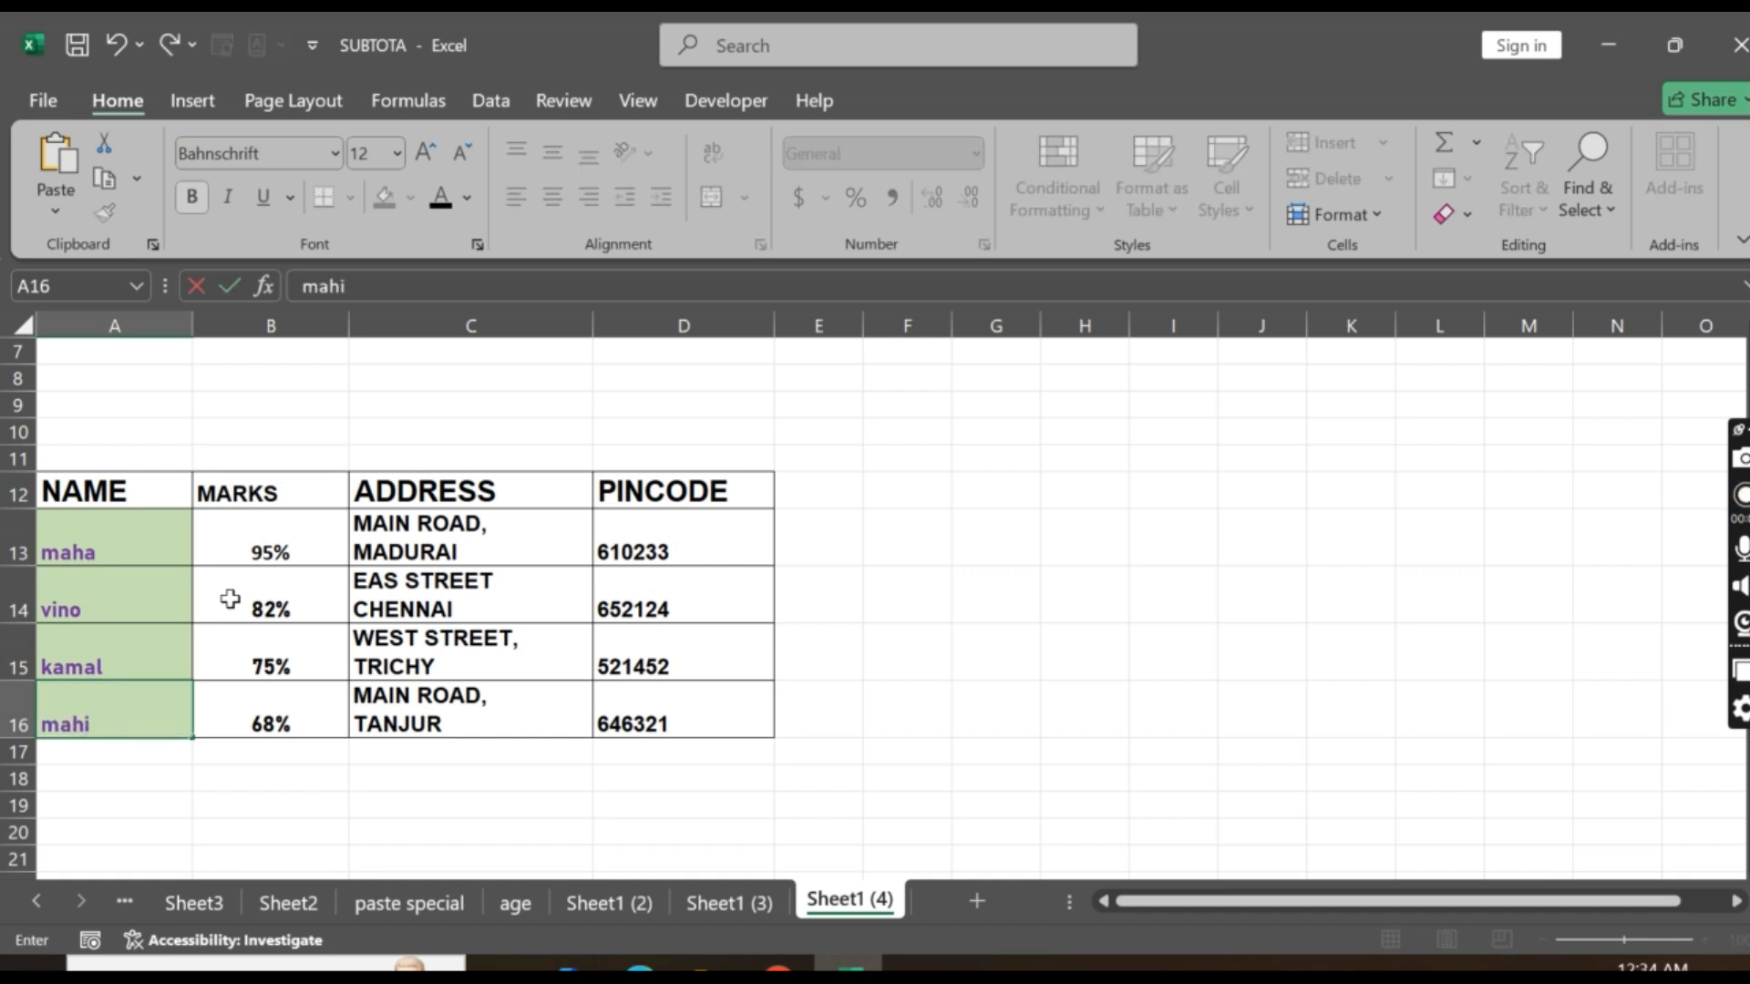
pyautogui.press('Return')
# Copy the NAME column's formatting from A1:A6 onto A12:A16 of the second table with Format Painter
pyautogui.scroll(2, 267, 782)
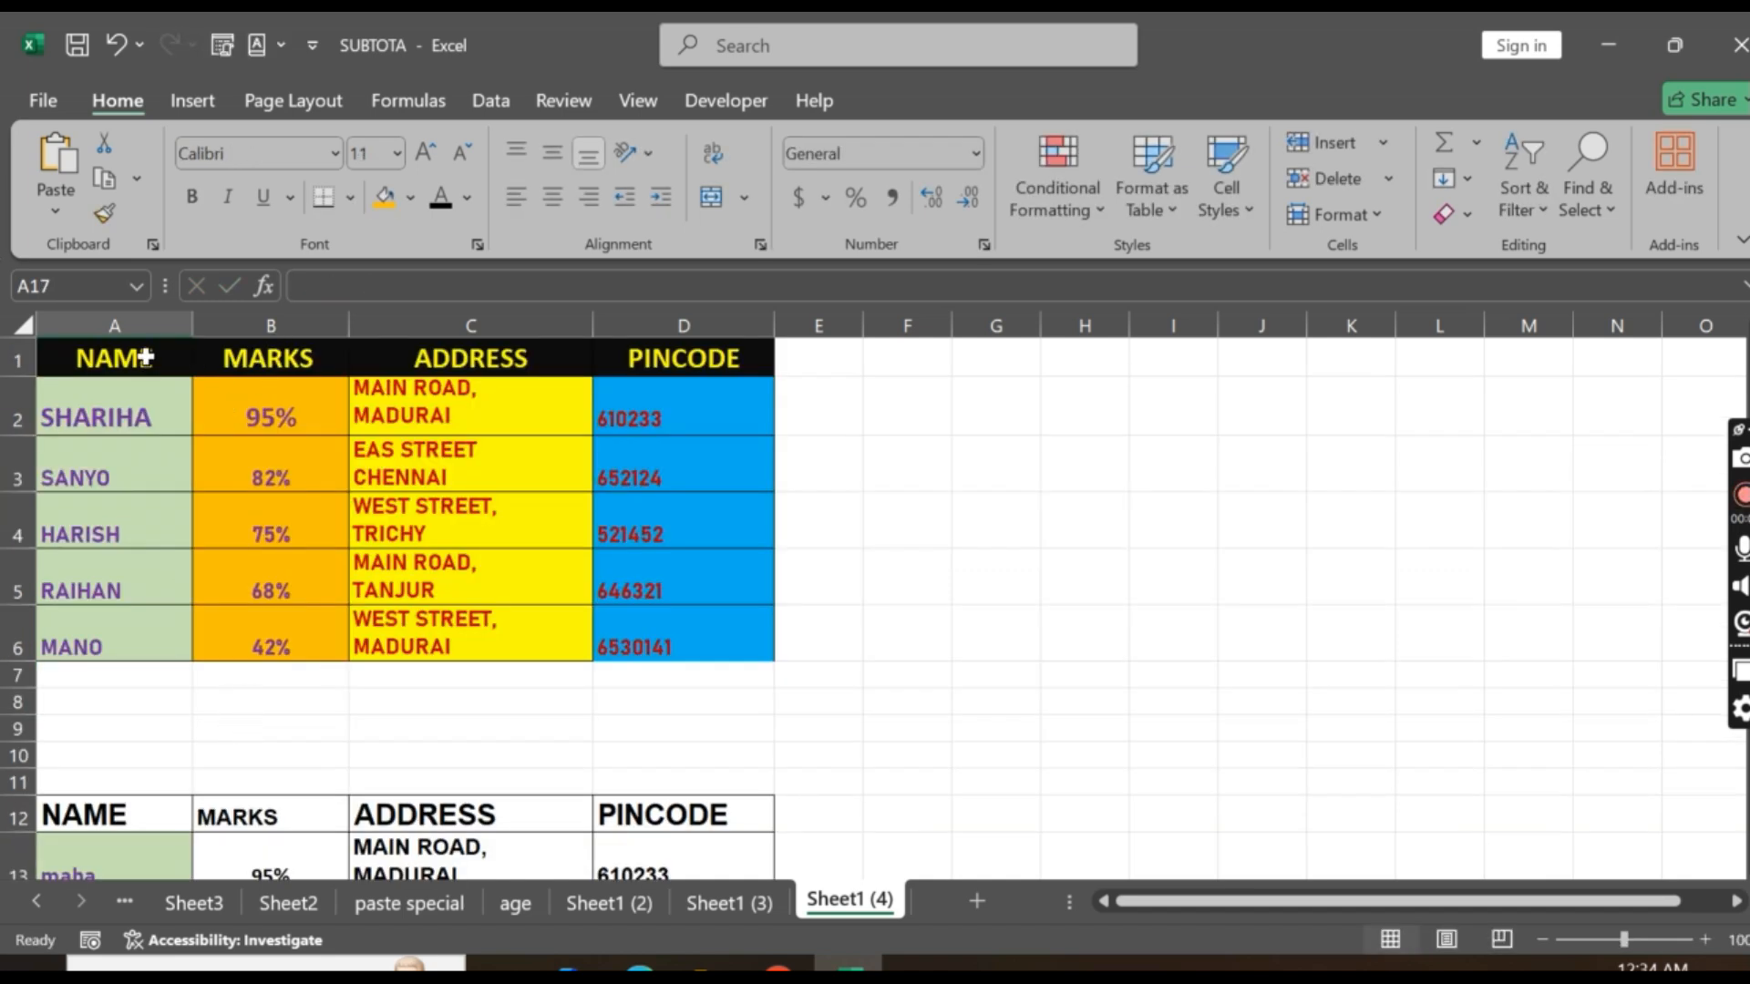
pyautogui.moveTo(146, 360); pyautogui.dragTo(113, 657)
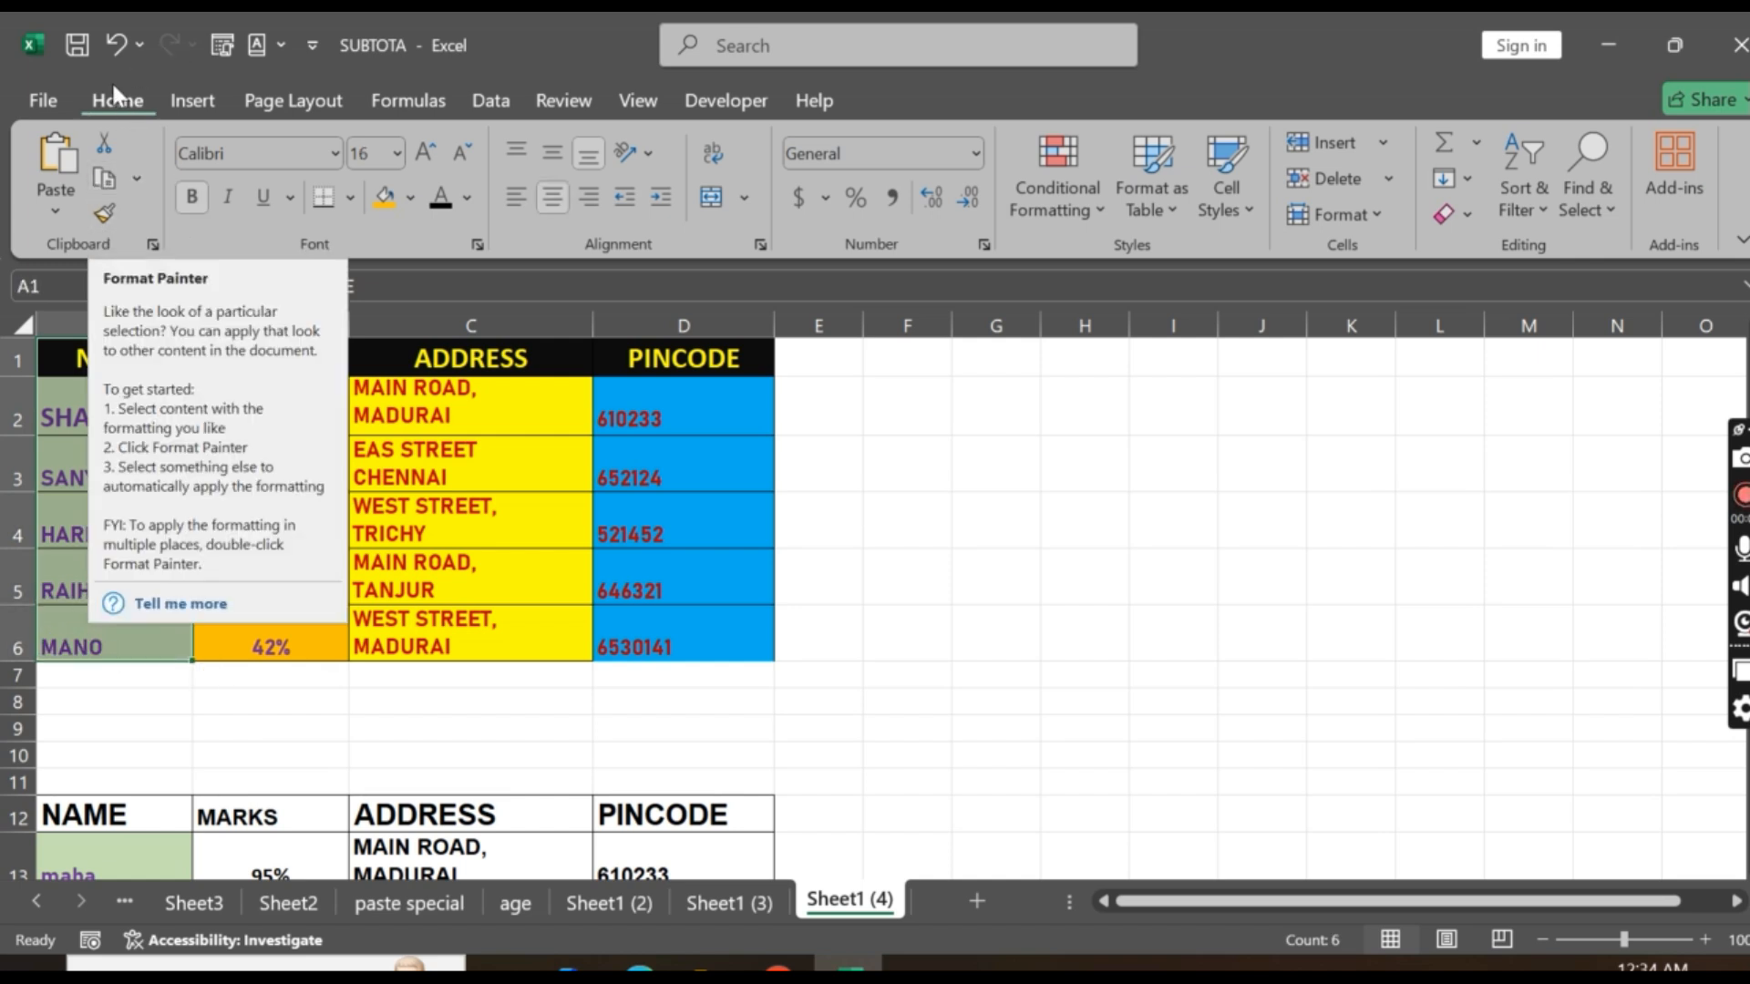
pyautogui.click(105, 216)
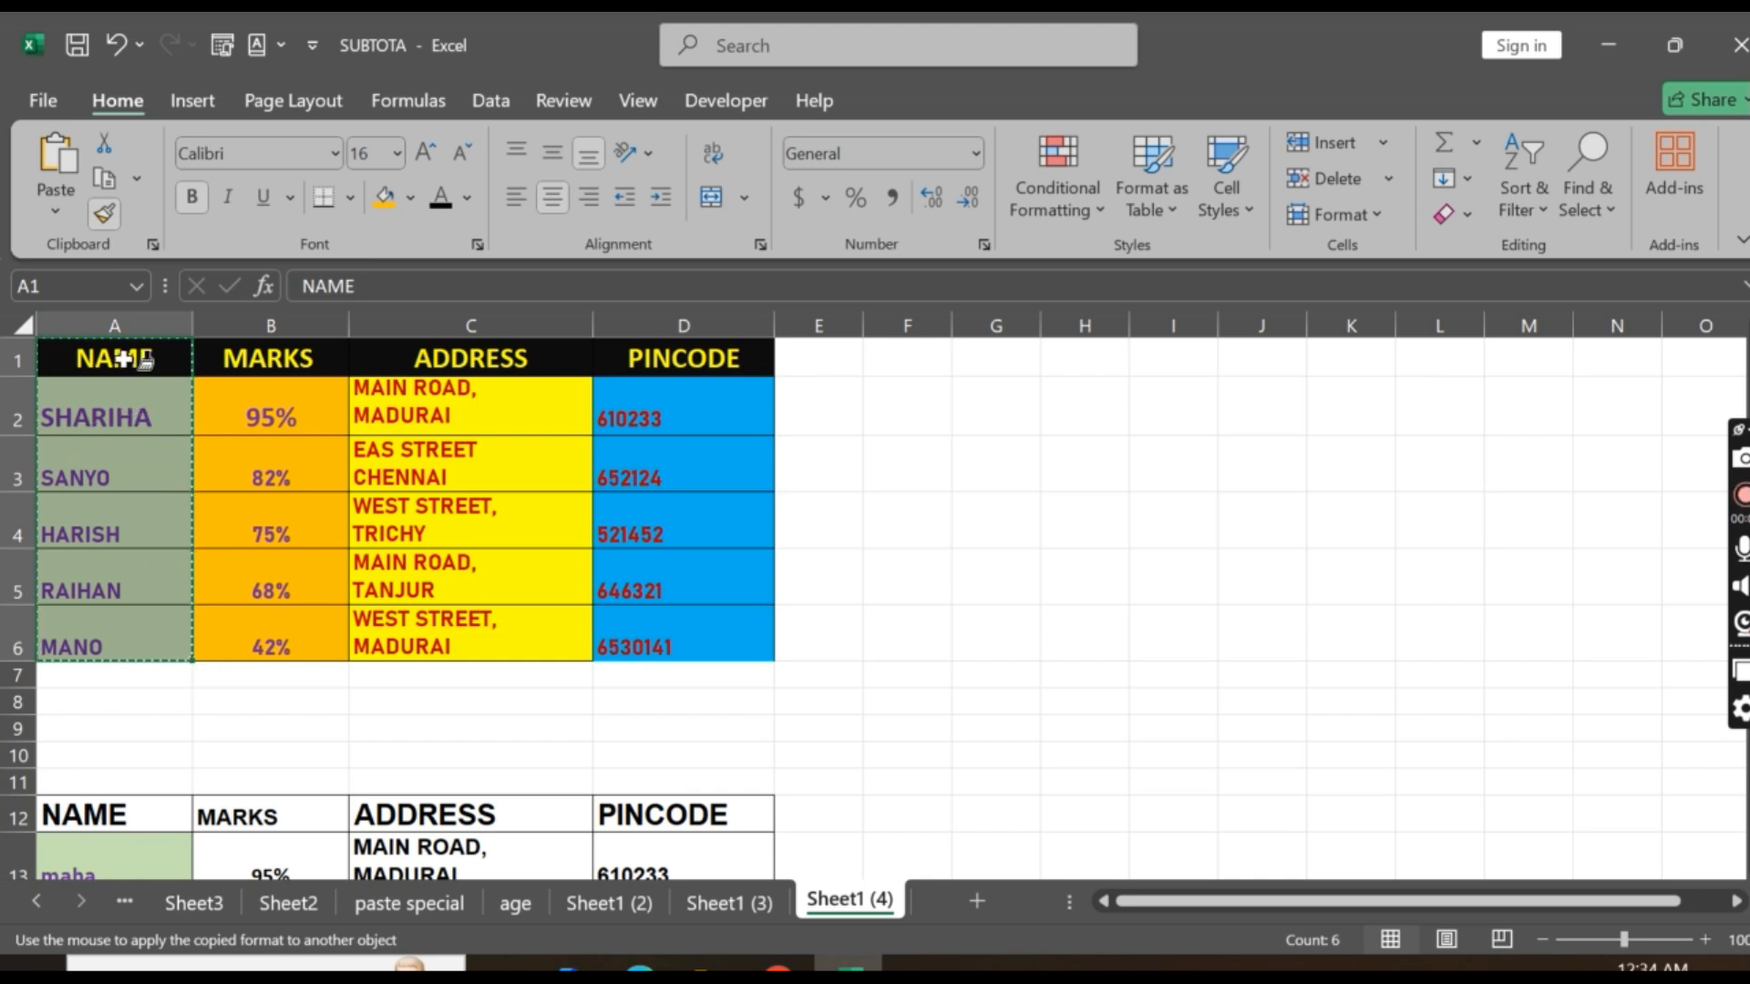
pyautogui.scroll(-1, 114, 365)
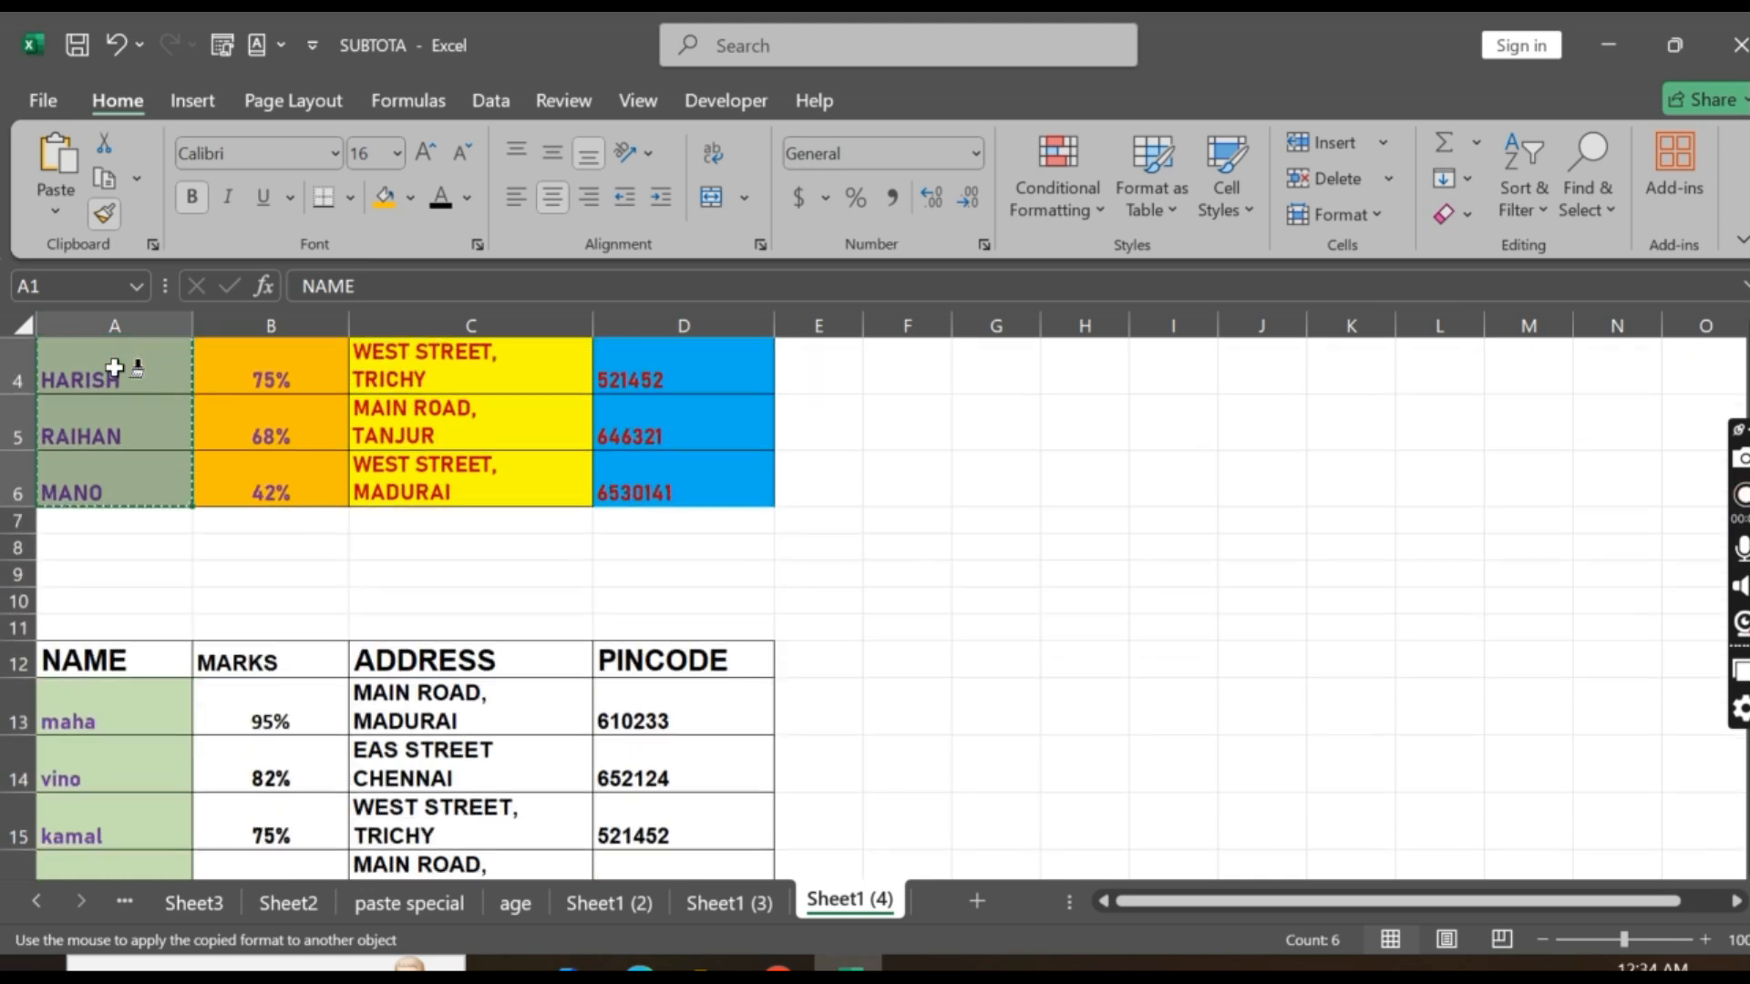
pyautogui.scroll(-1, 220, 605)
pyautogui.scroll(1, 156, 580)
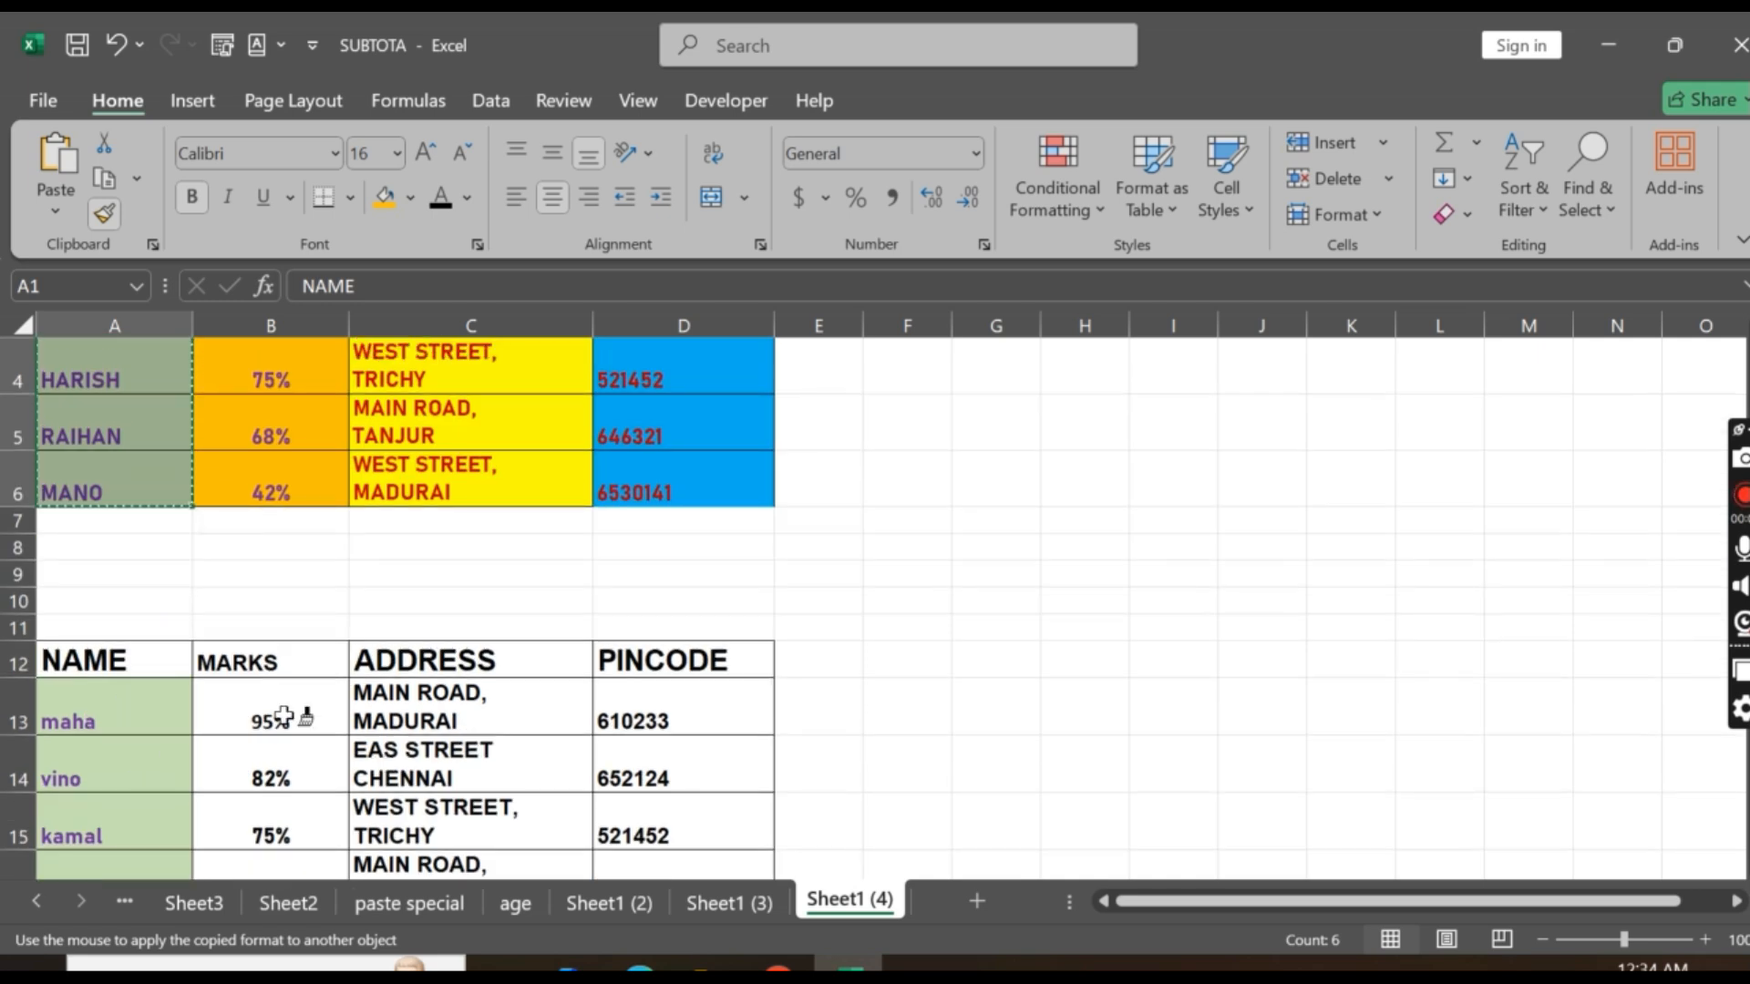
pyautogui.moveTo(133, 652)
pyautogui.mouseDown()
pyautogui.moveTo(117, 894)
pyautogui.moveTo(116, 832)
pyautogui.moveTo(155, 818)
pyautogui.mouseUp()
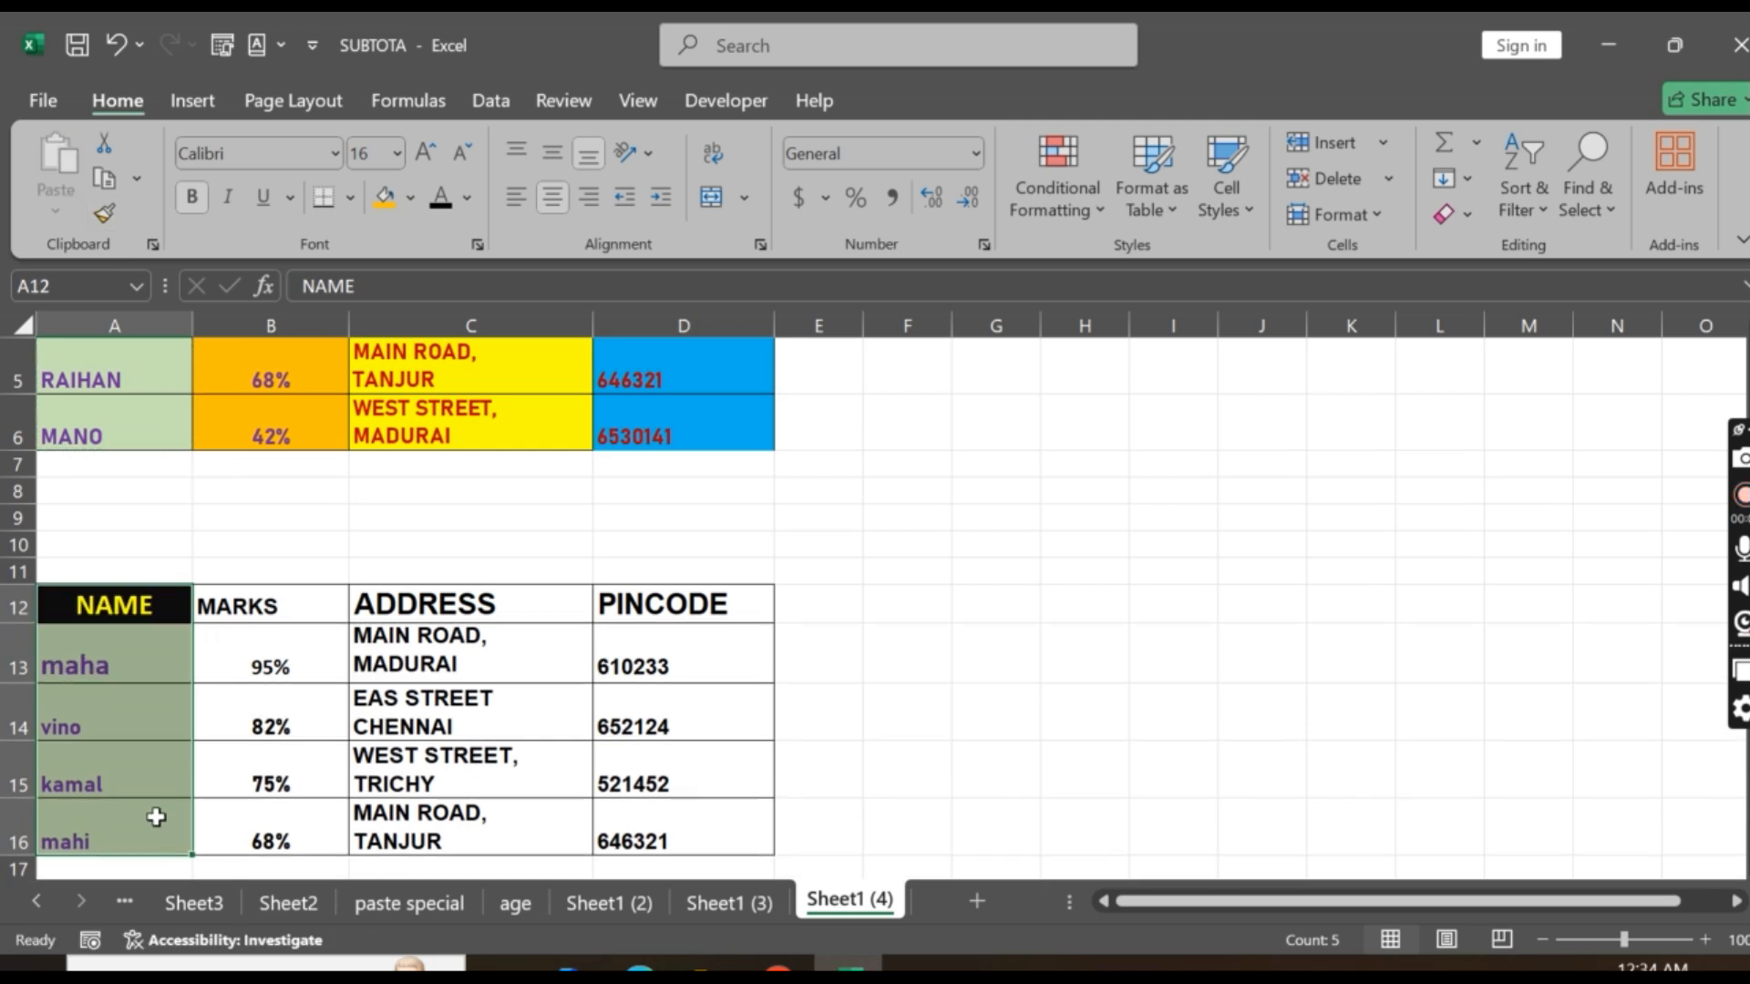
pyautogui.scroll(2, 156, 818)
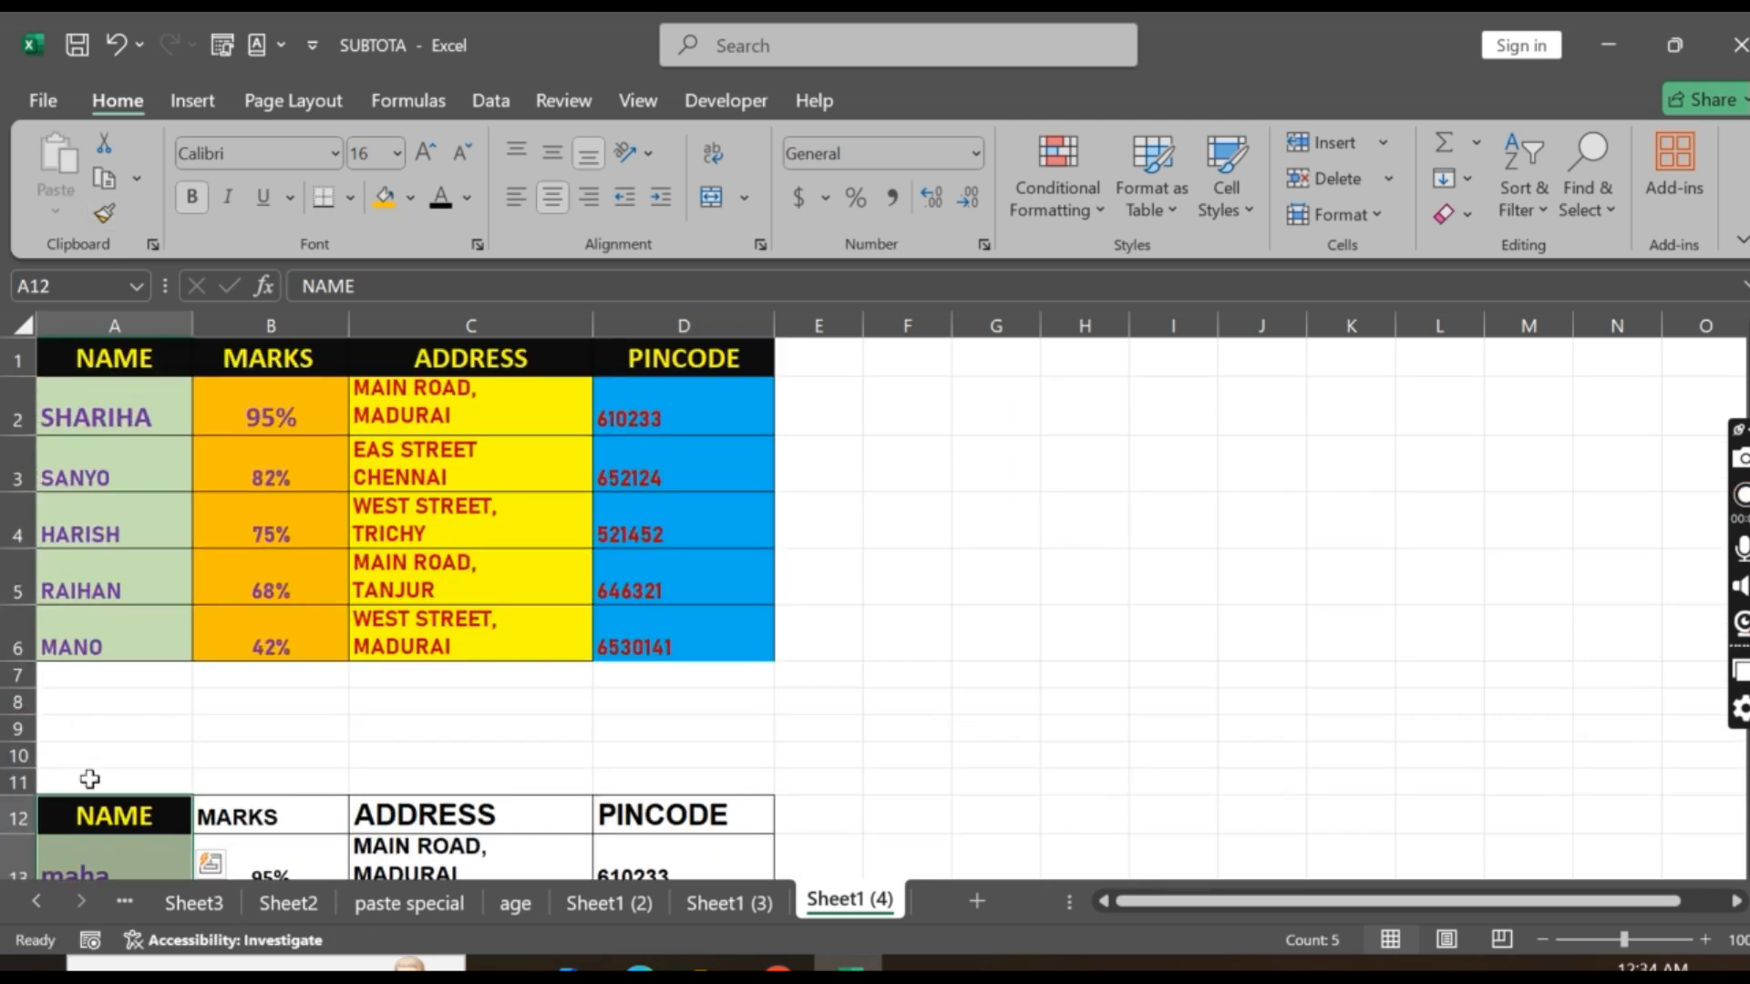
pyautogui.scroll(-2, 89, 779)
pyautogui.click(116, 658)
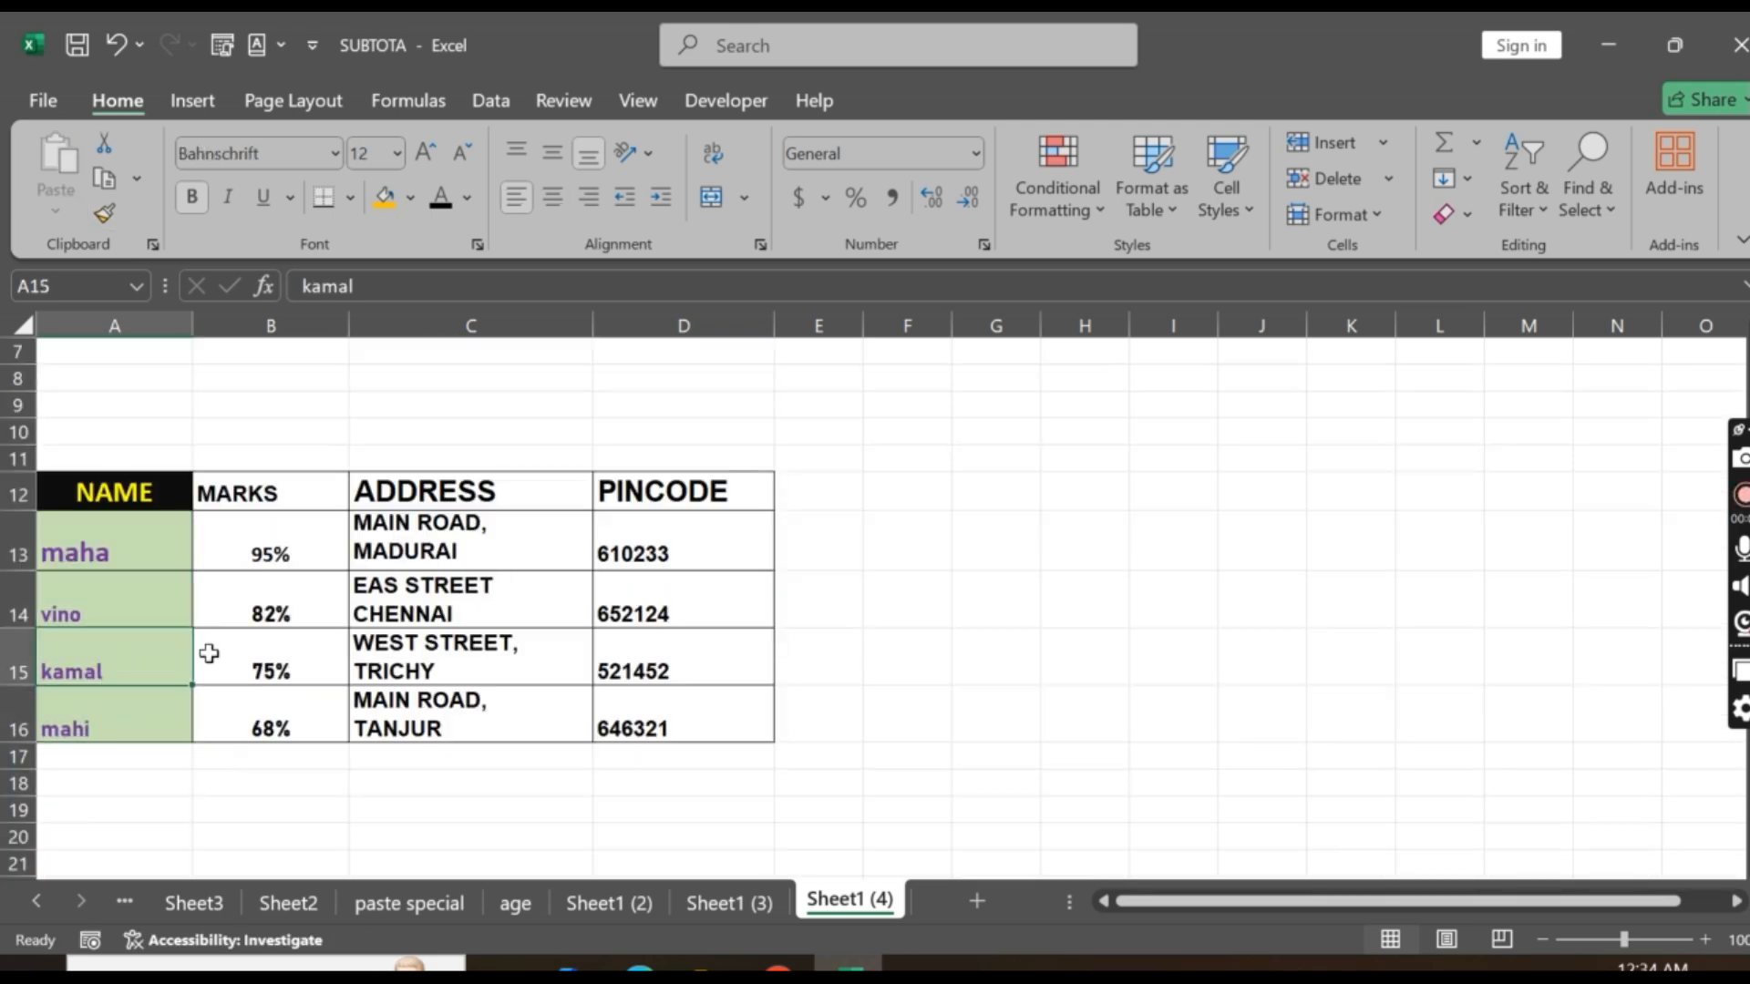
# Apply the formatting of the ADDRESS column C1:C6 to C12:C16 in the second table with Format Painter
pyautogui.scroll(2, 354, 558)
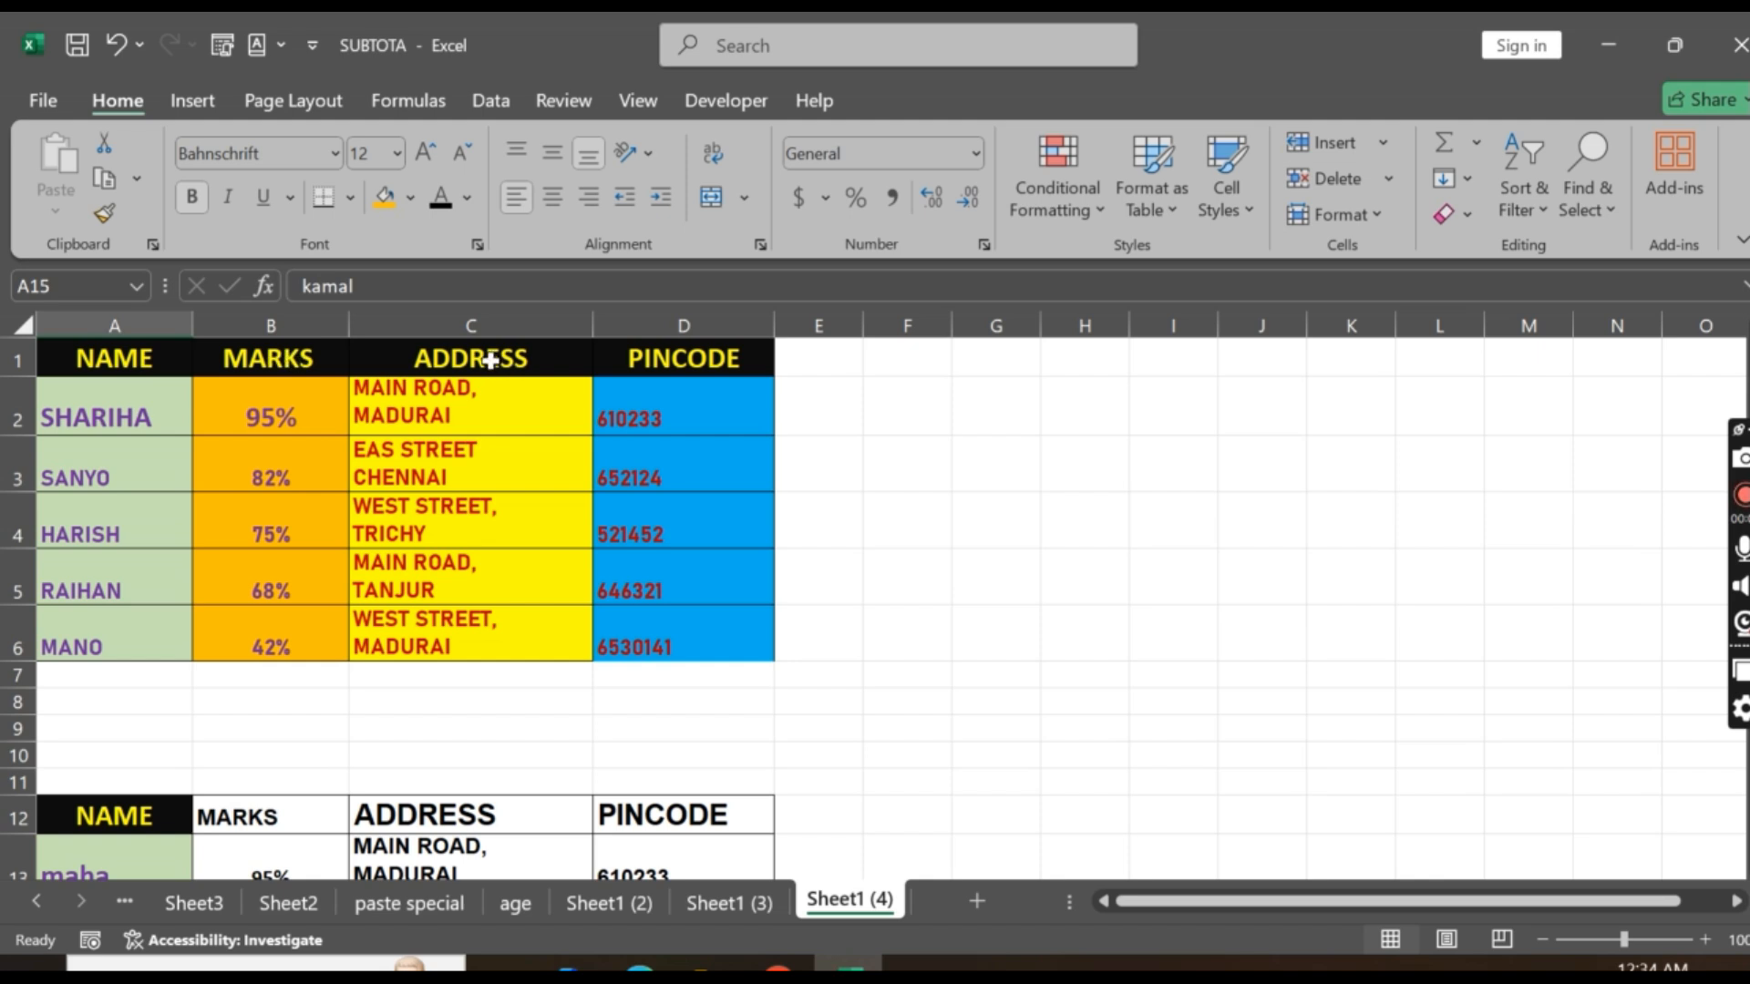
pyautogui.moveTo(491, 361)
pyautogui.mouseDown()
pyautogui.moveTo(468, 663)
pyautogui.moveTo(472, 644)
pyautogui.mouseUp()
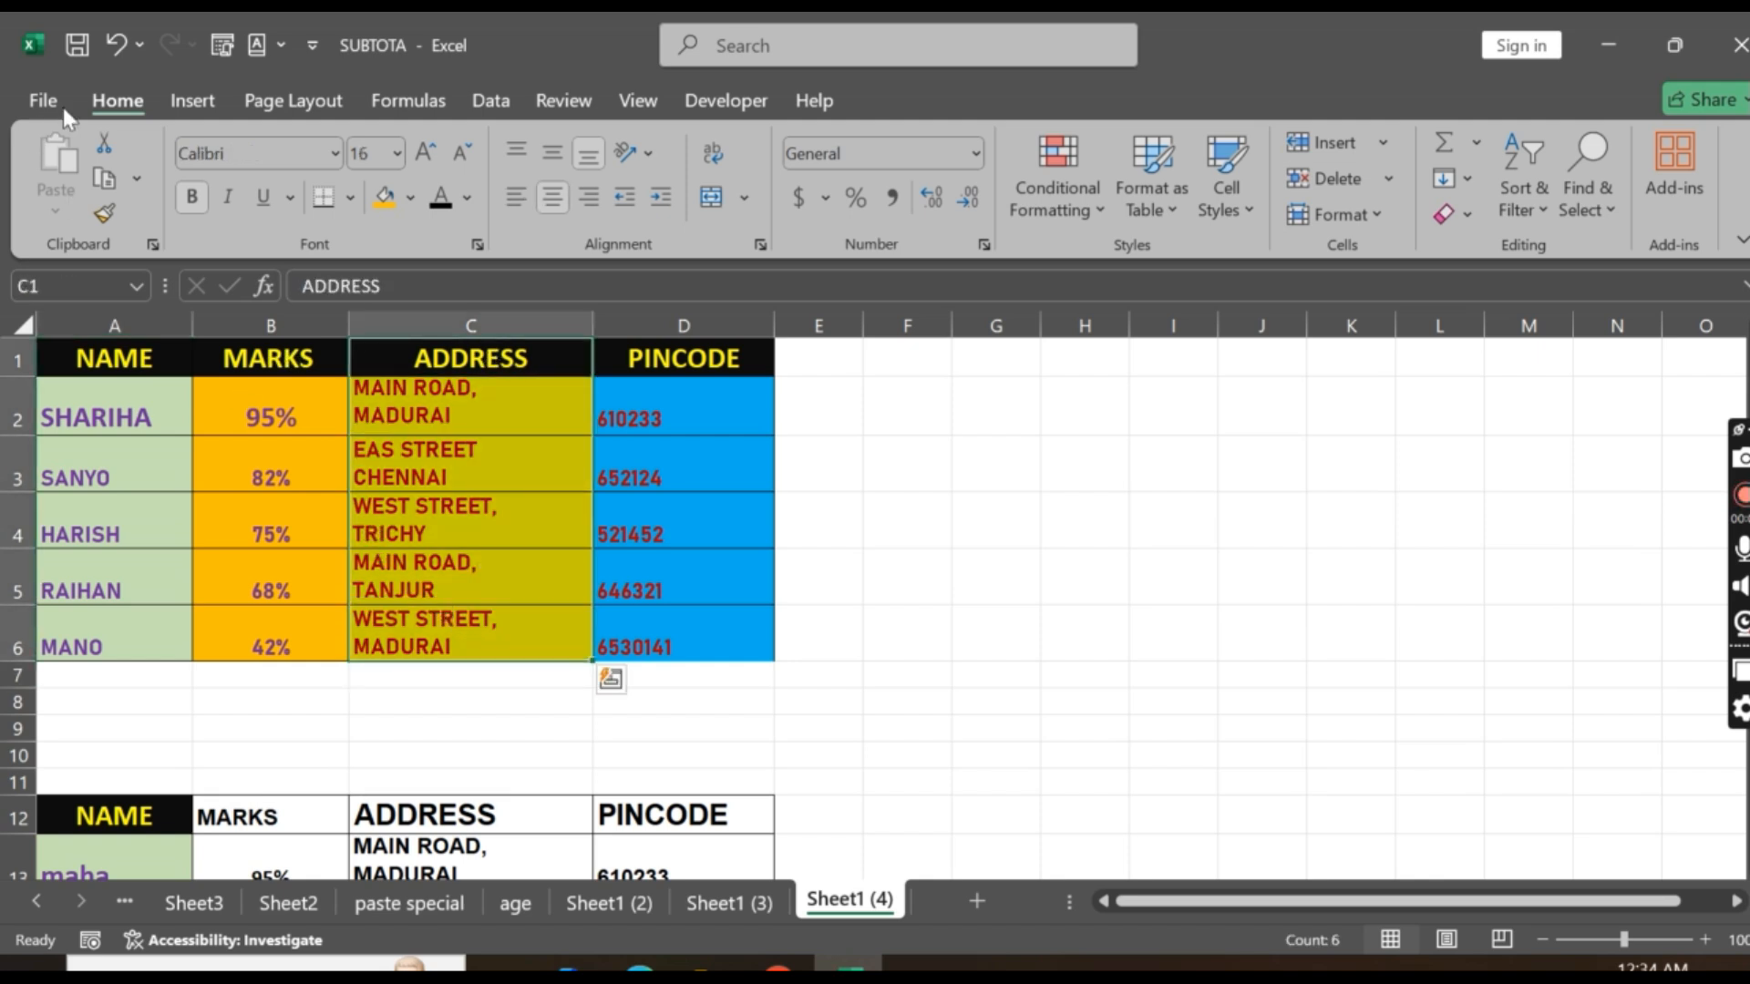
pyautogui.click(102, 217)
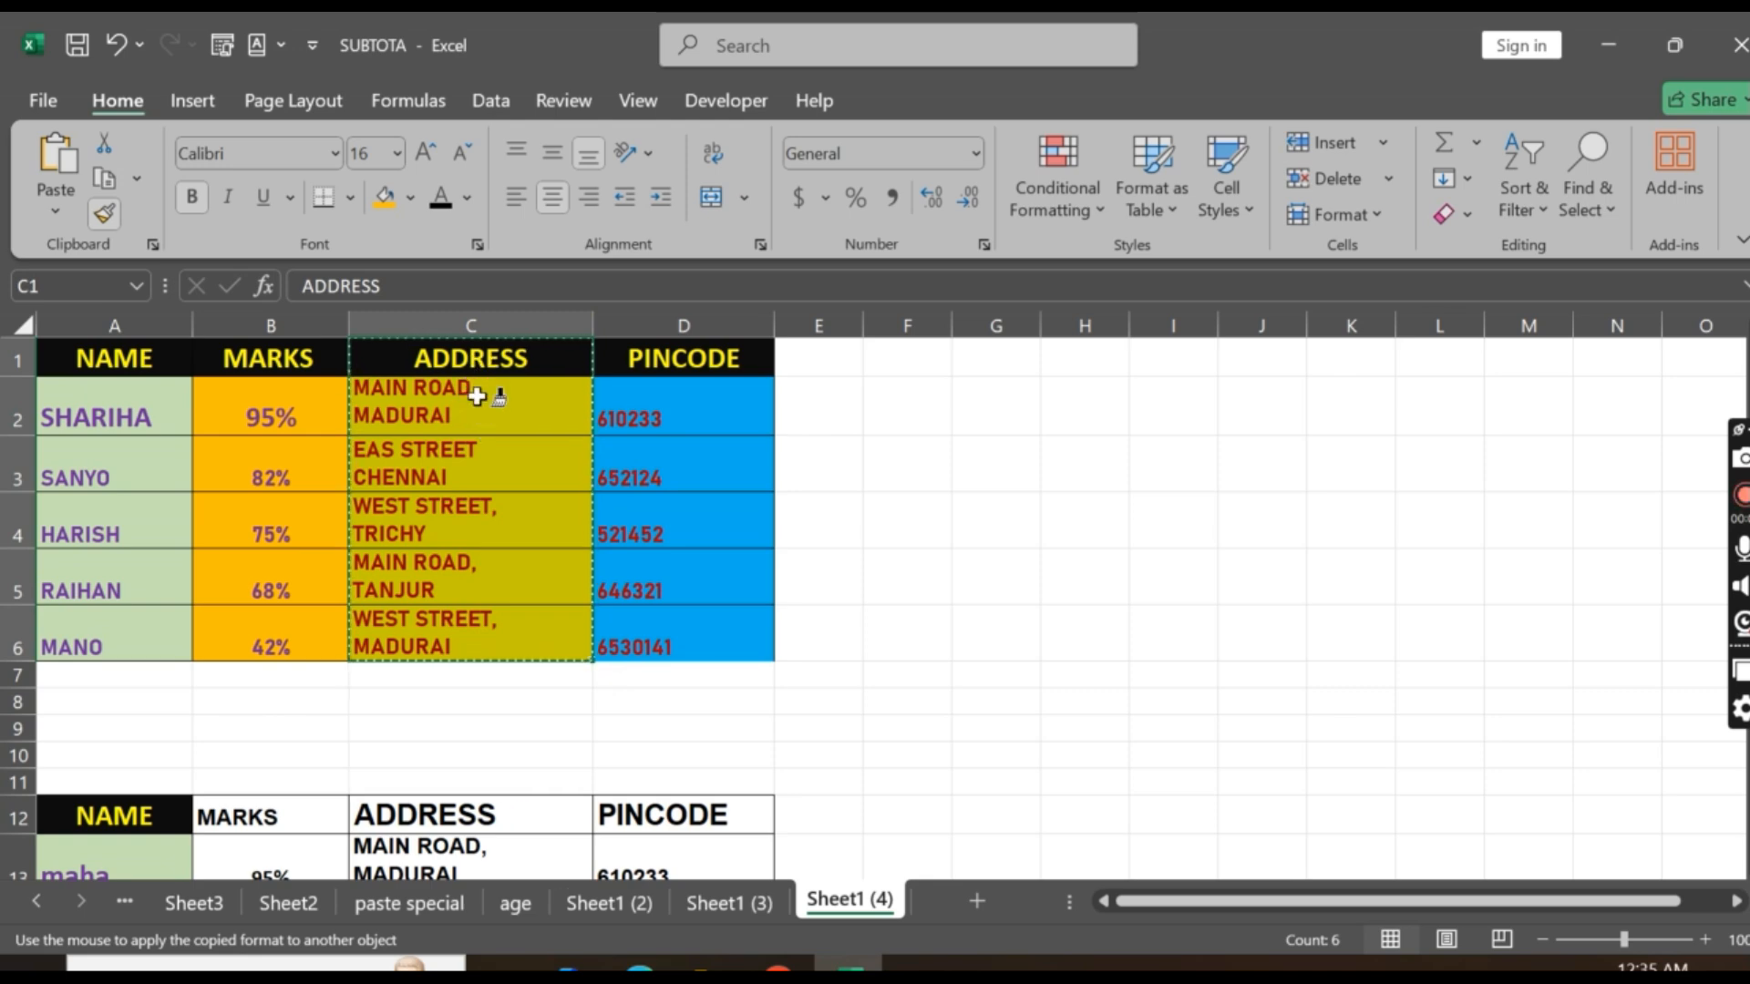
pyautogui.scroll(-2, 486, 456)
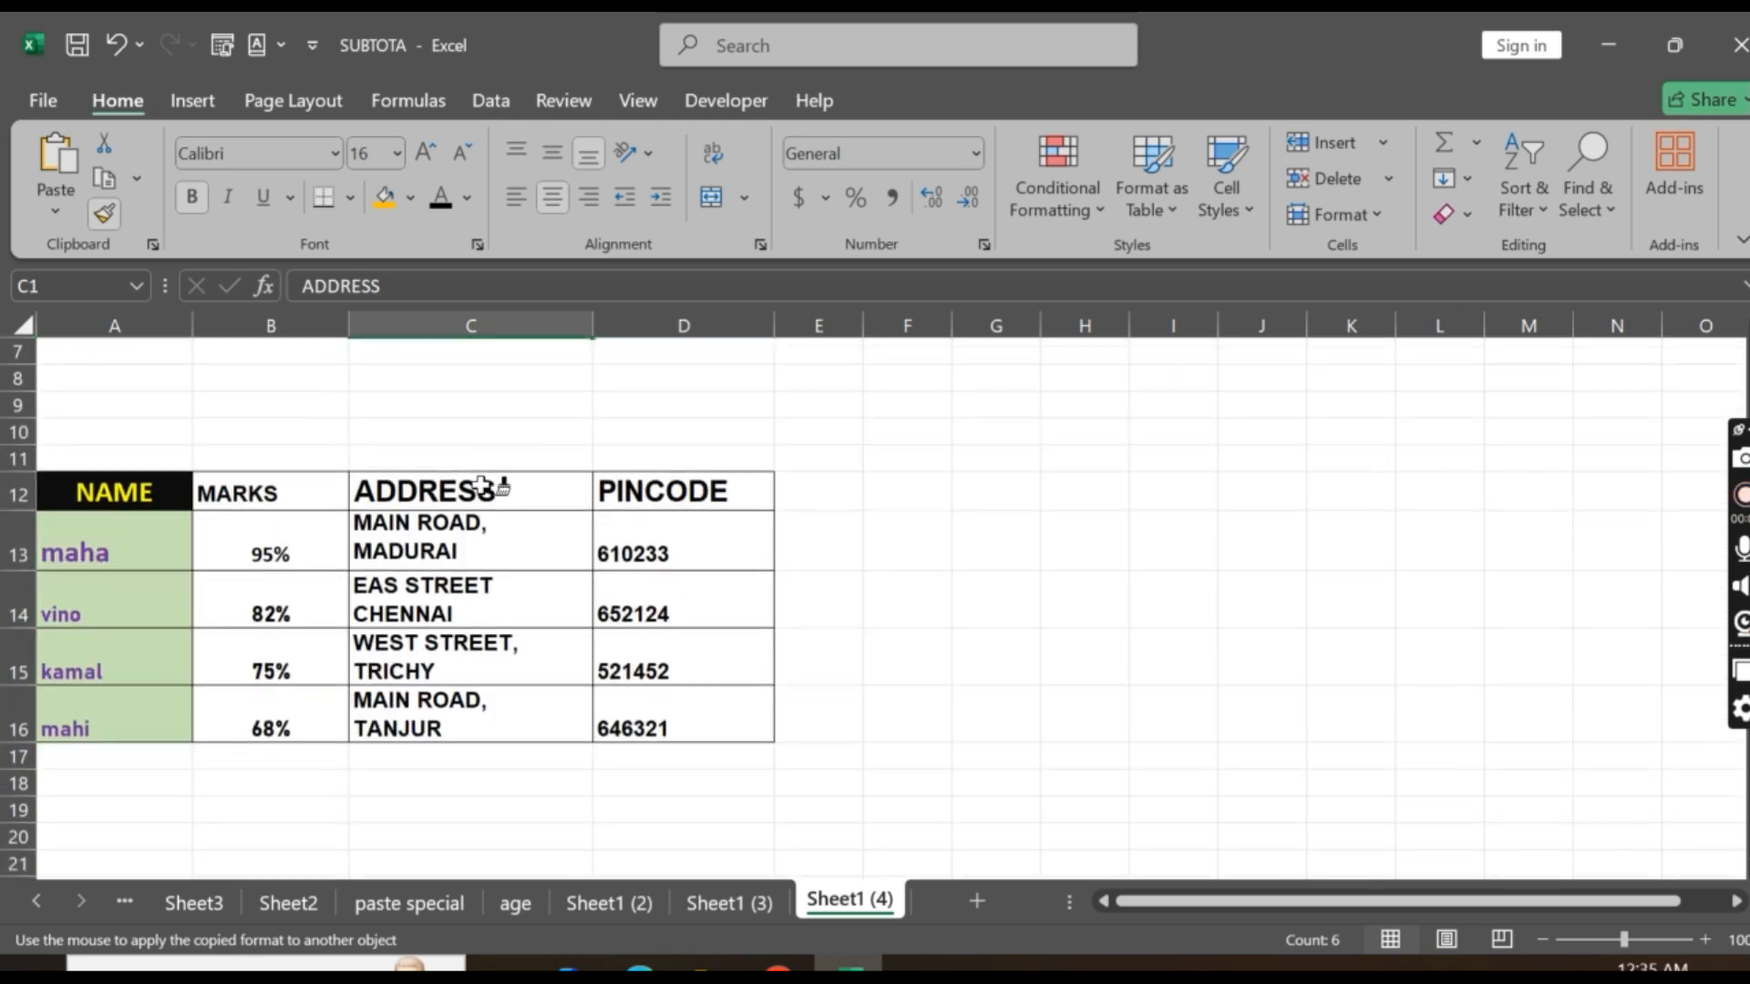
pyautogui.moveTo(481, 475)
pyautogui.mouseDown()
pyautogui.moveTo(422, 586)
pyautogui.moveTo(499, 695)
pyautogui.mouseUp()
pyautogui.scroll(2, 460, 556)
pyautogui.scroll(-1, 469, 638)
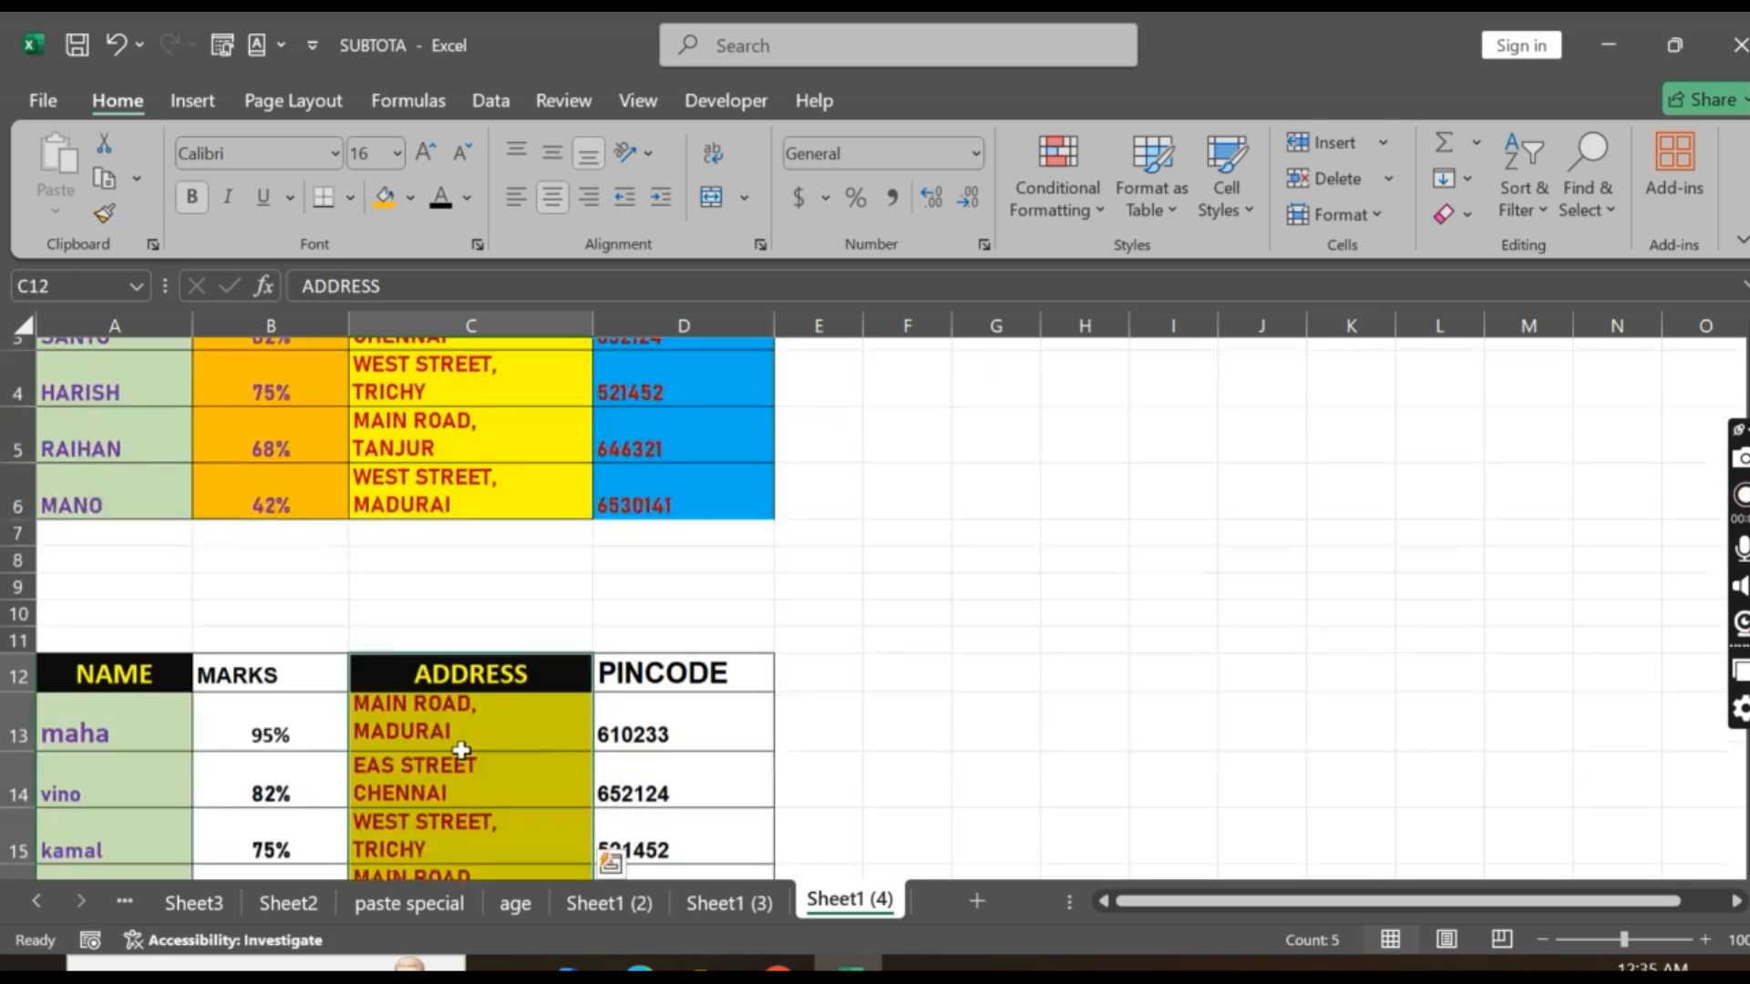
# Paint the MARKS column's formatting from B1:B6 onto B12:B17 below, using Format Painter
pyautogui.click(820, 648)
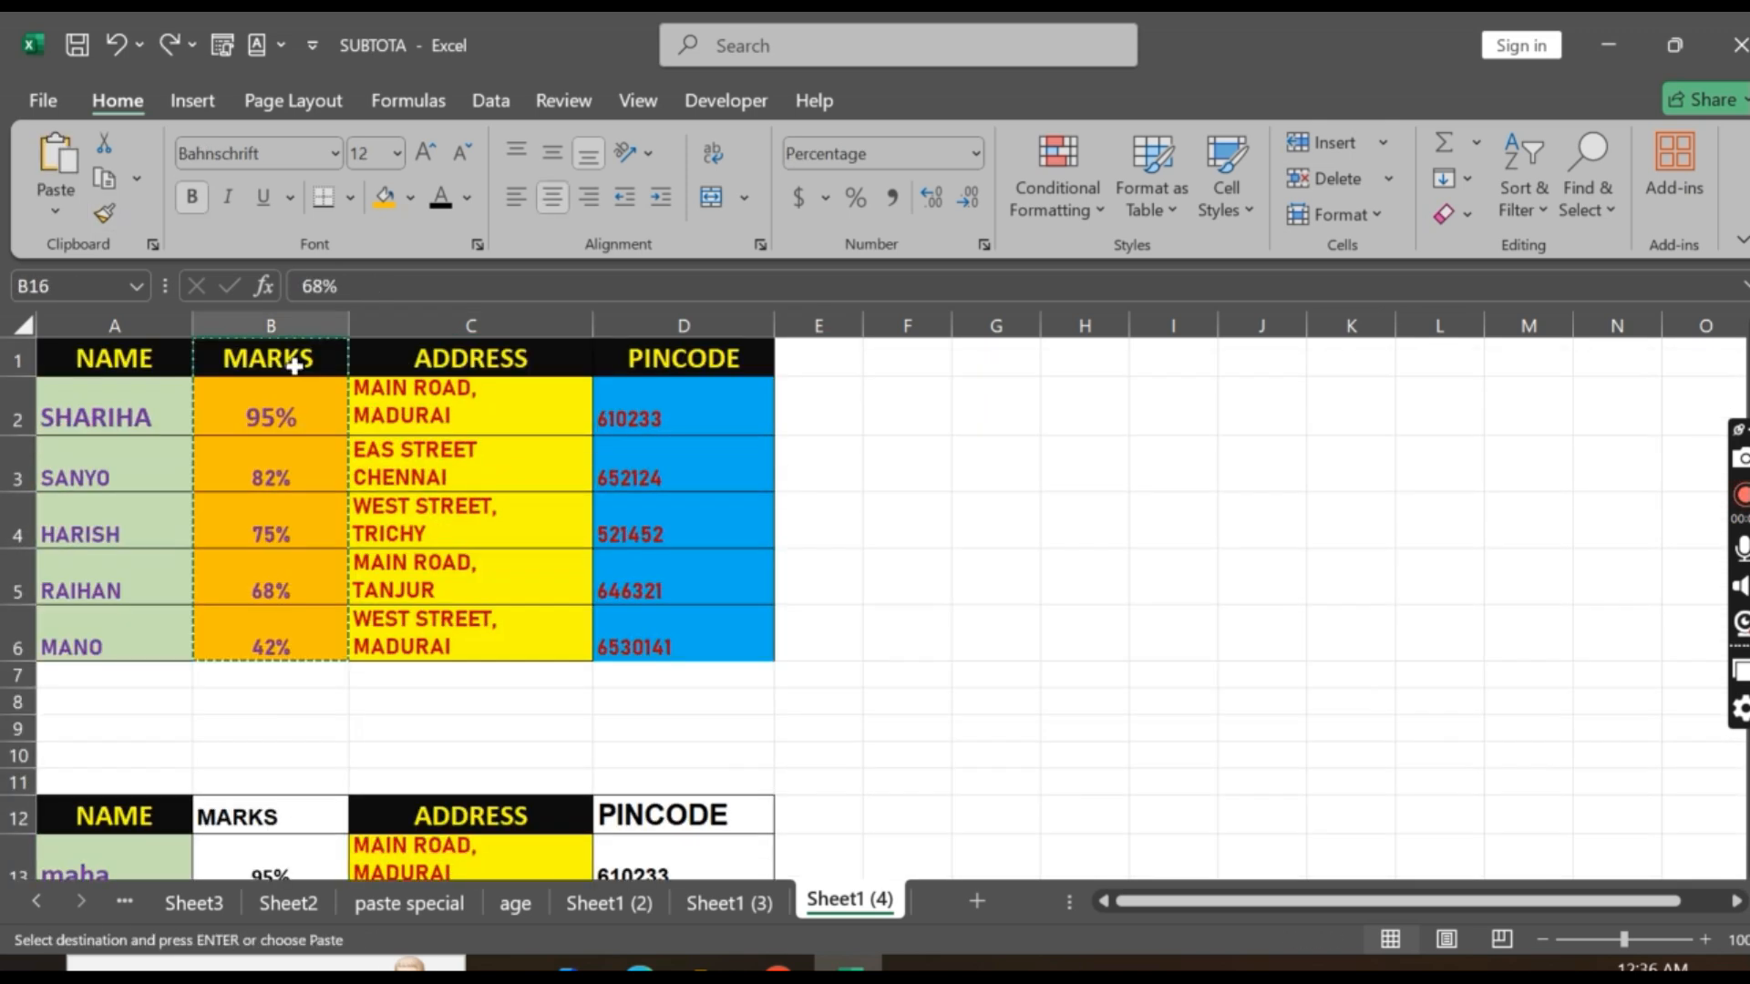
pyautogui.moveTo(292, 362); pyautogui.dragTo(285, 626)
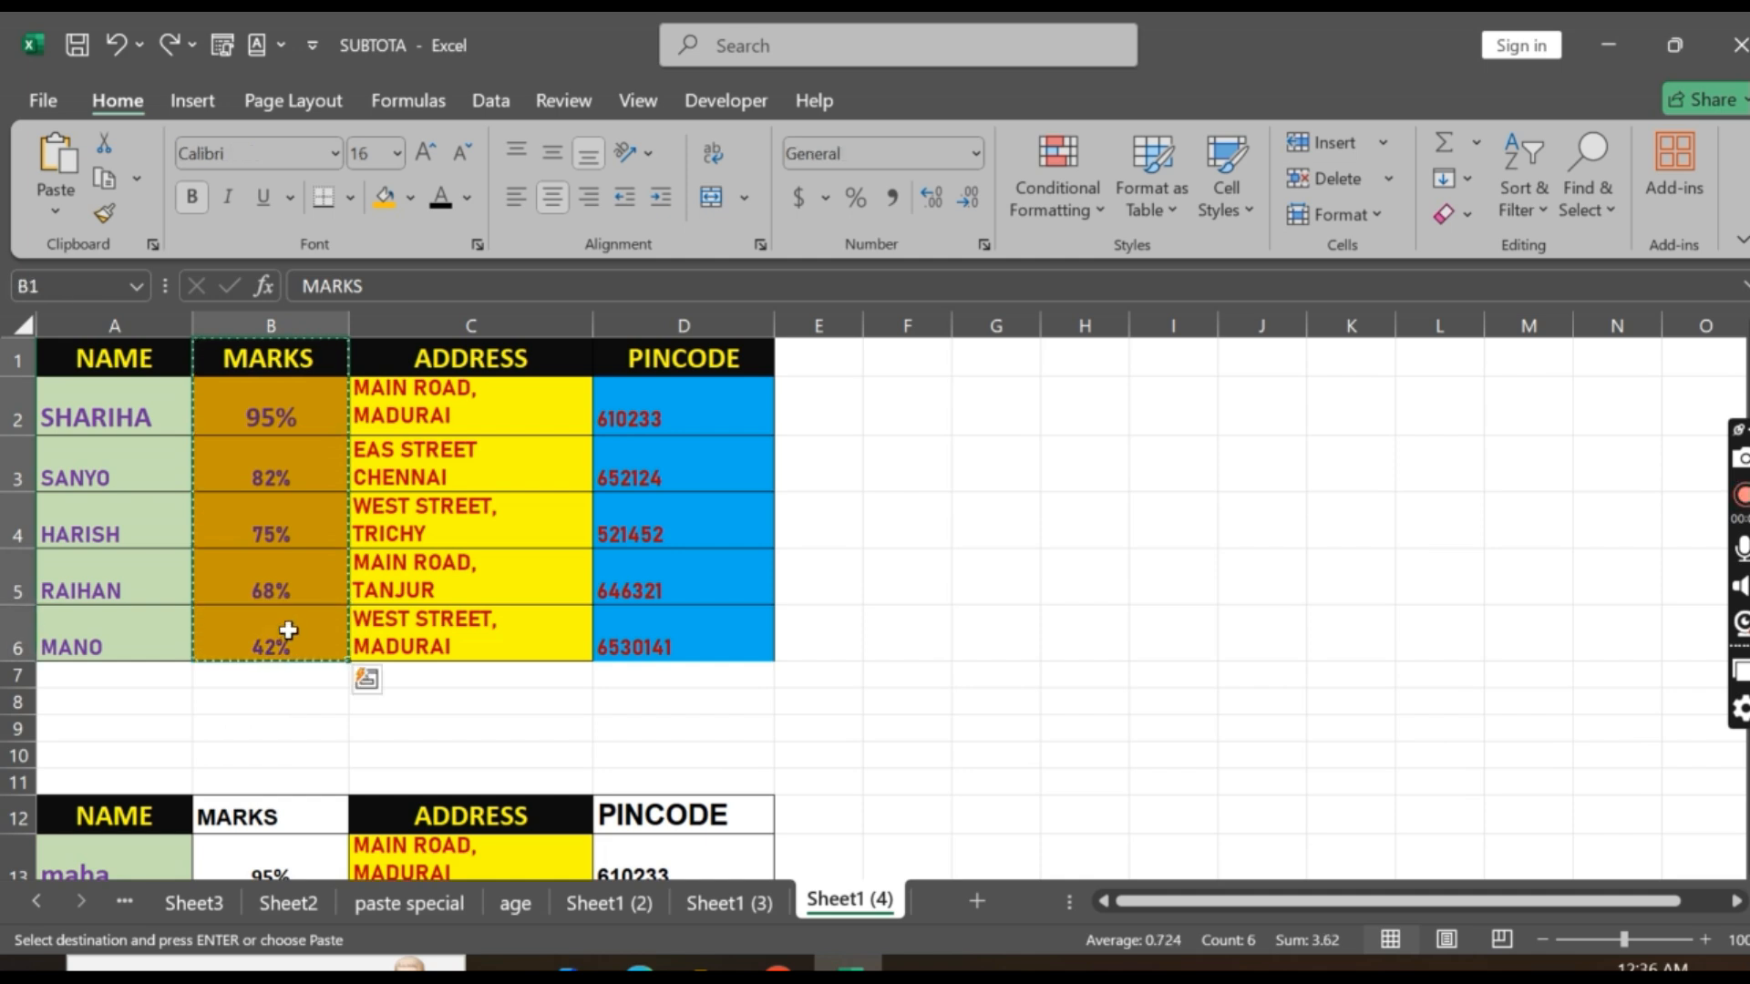
pyautogui.click(107, 219)
pyautogui.scroll(-3, 310, 511)
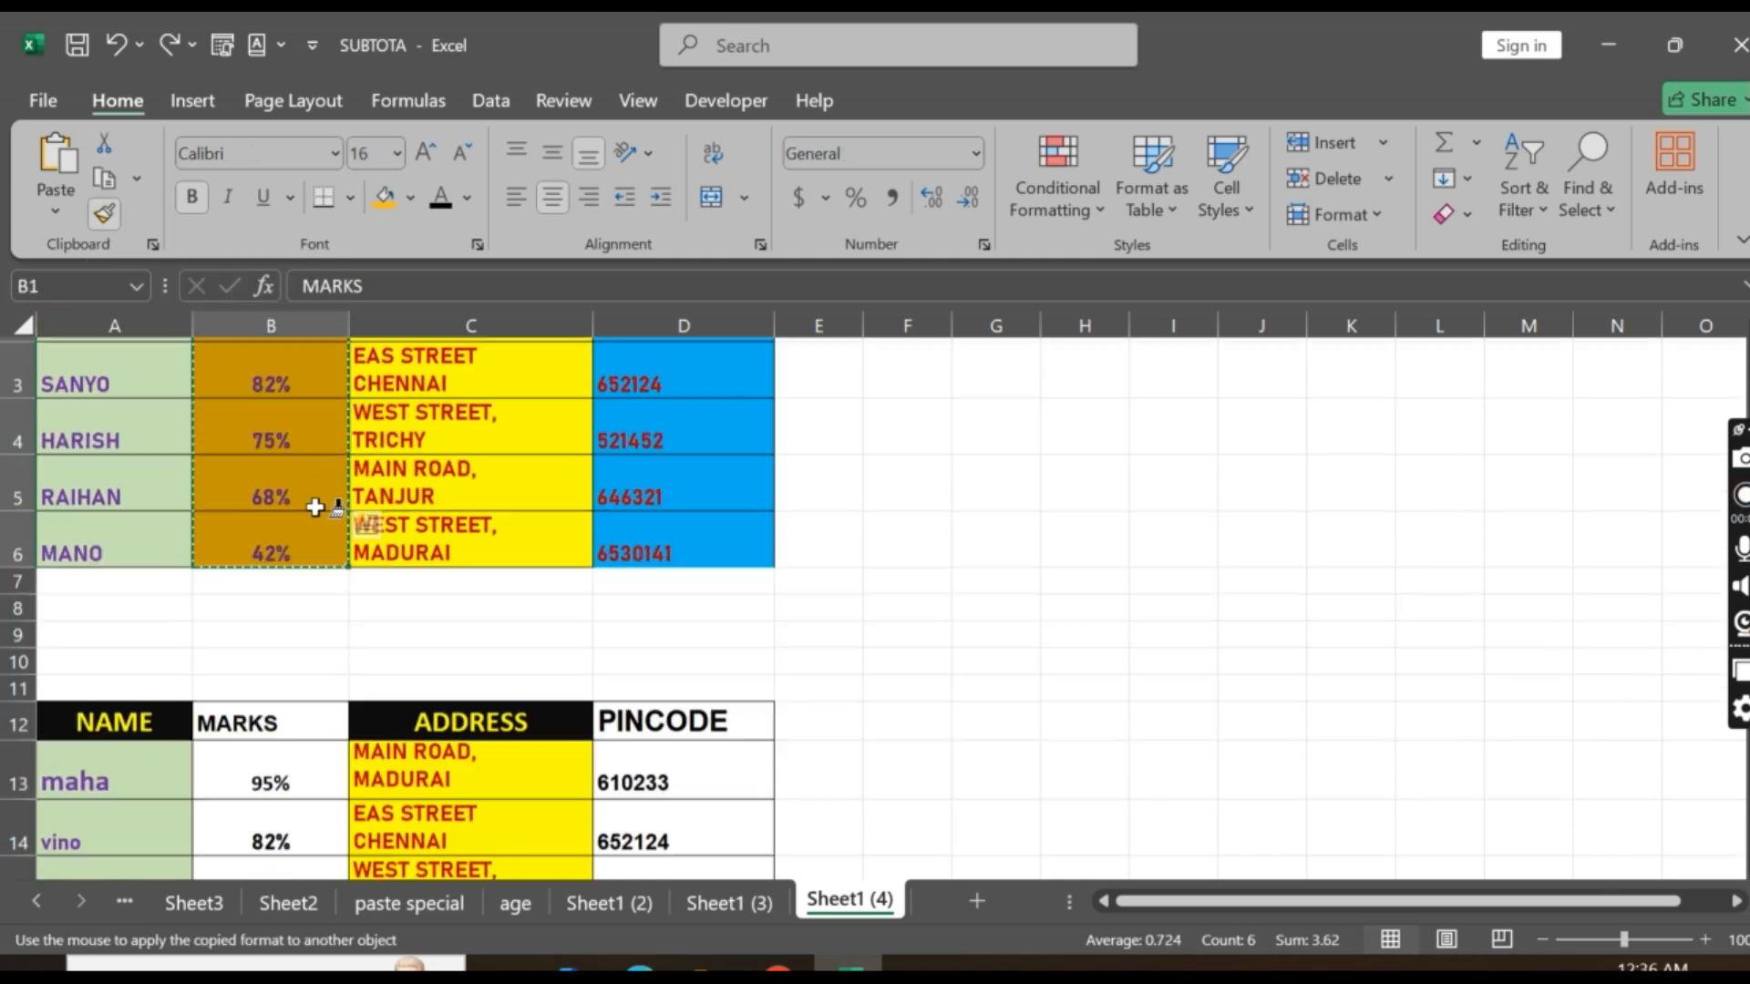
pyautogui.moveTo(294, 410); pyautogui.dragTo(278, 674)
pyautogui.click(419, 726)
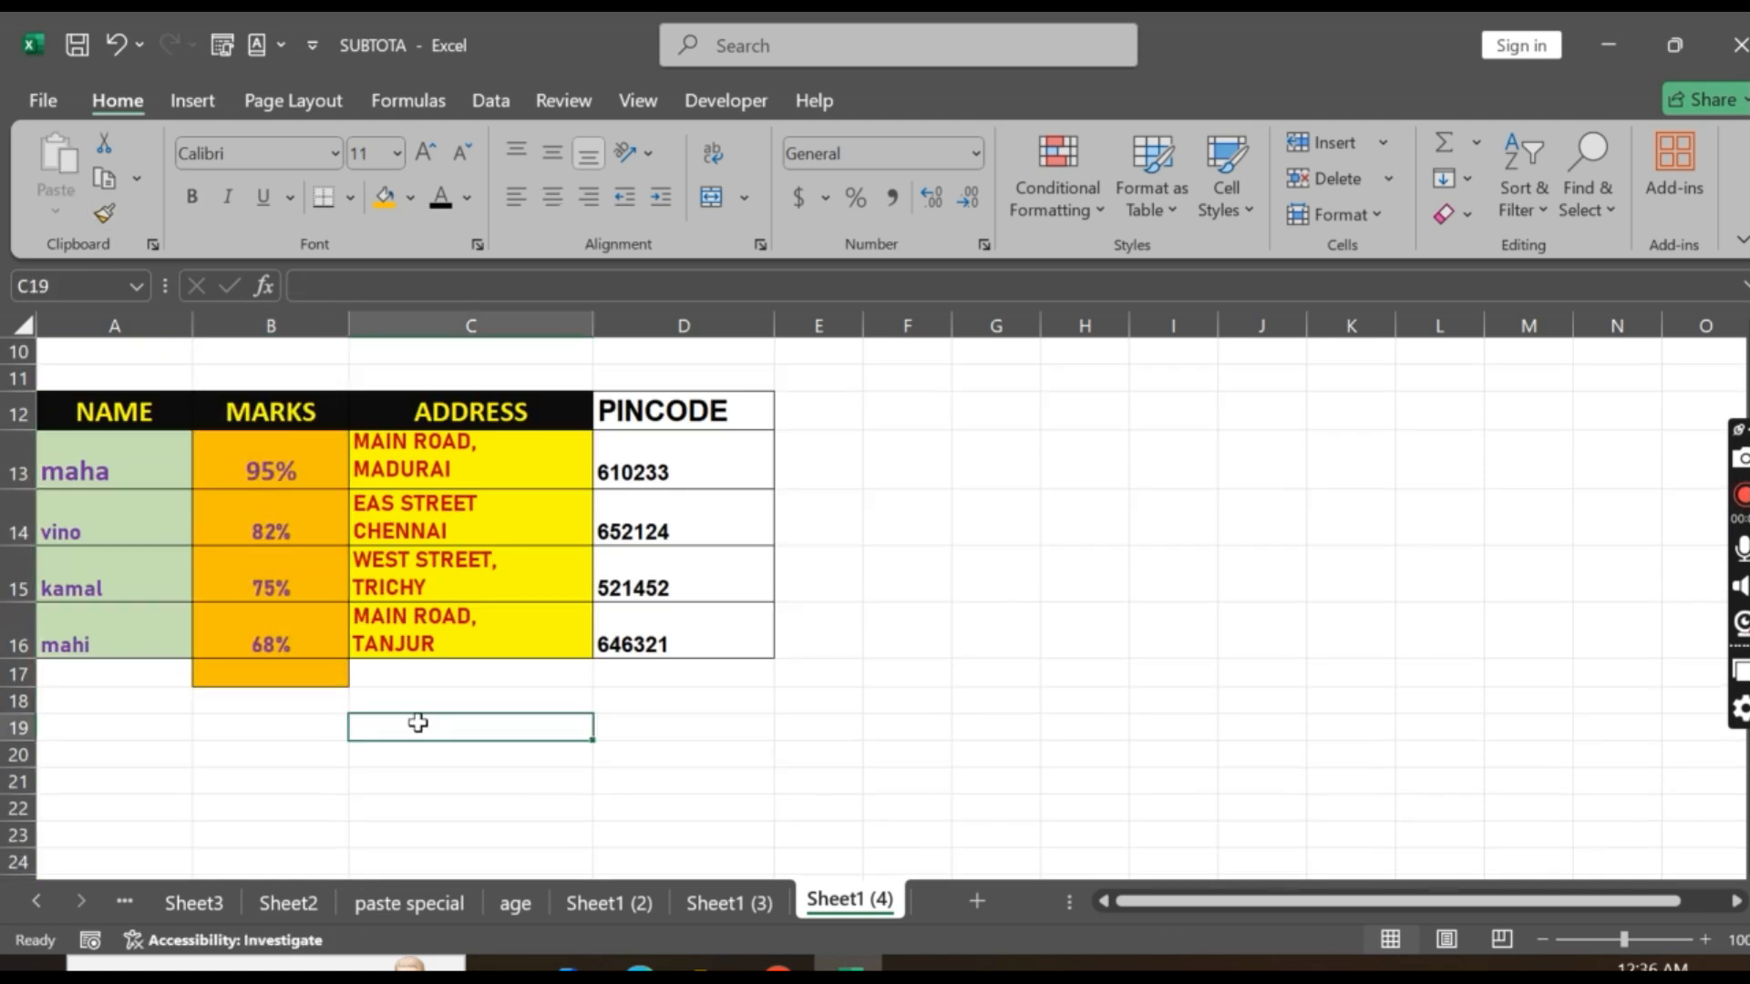
# Transfer the PINCODE column's formatting from D1:D6 to D12:D16 of the second table with Format Painter
pyautogui.scroll(1, 419, 738)
pyautogui.scroll(2, 418, 726)
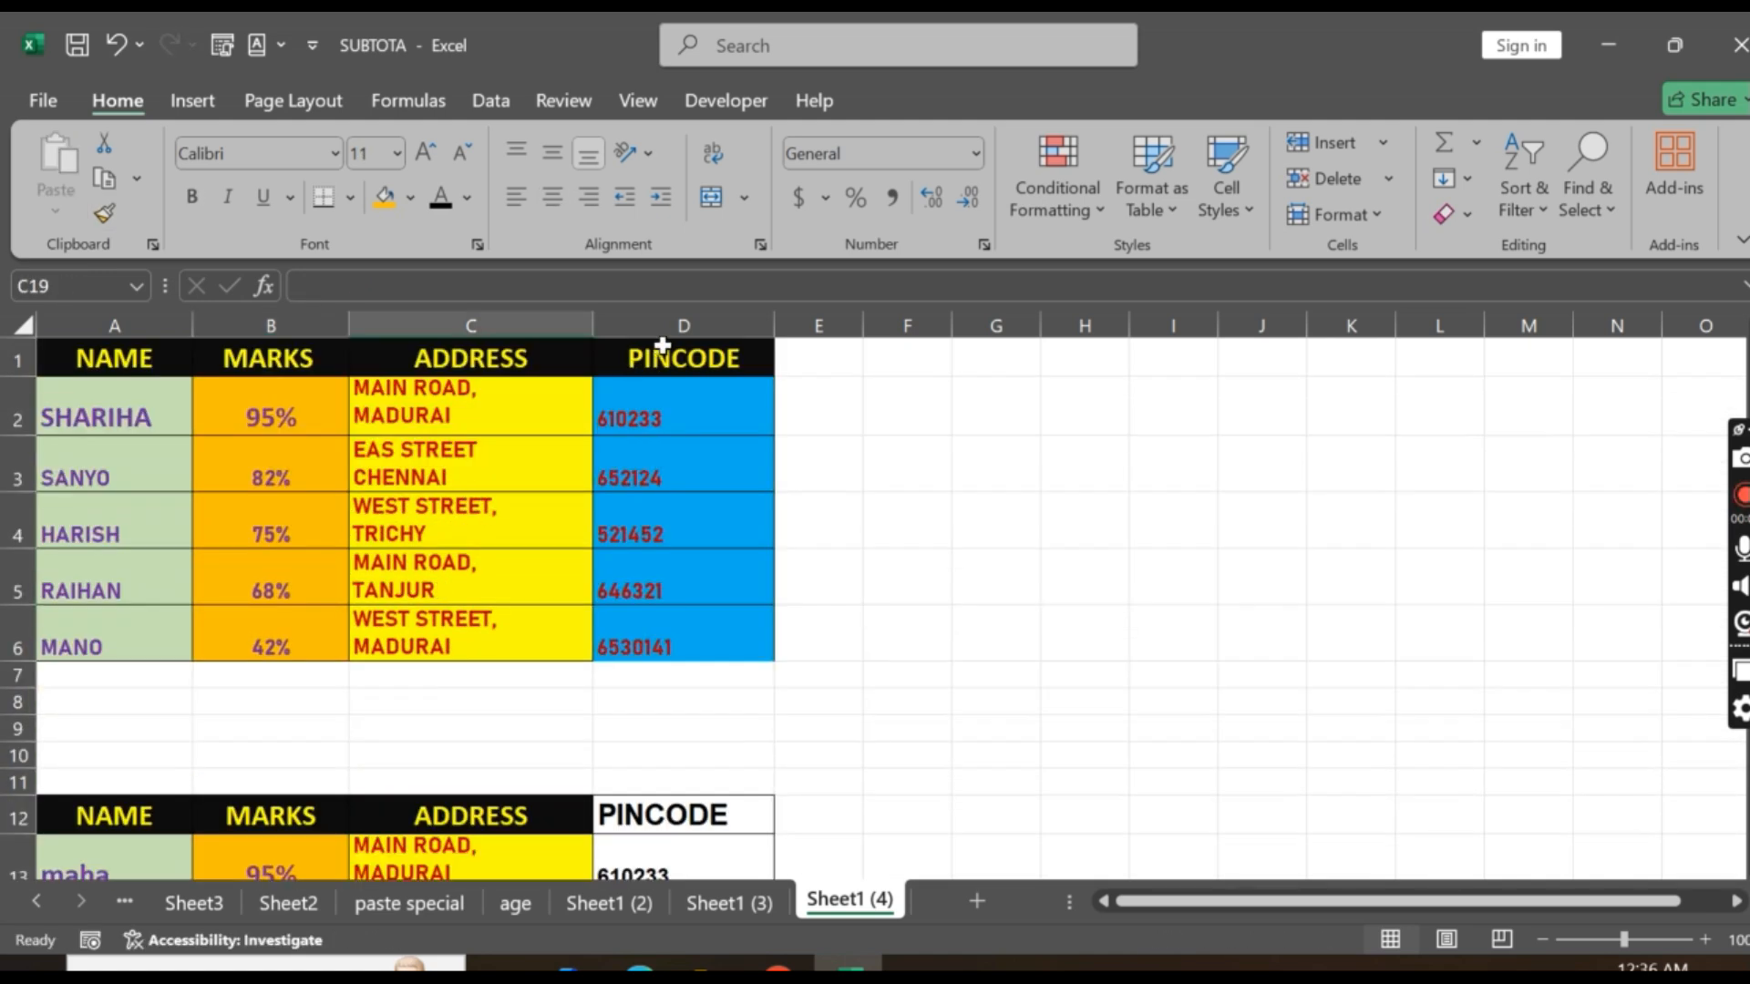
pyautogui.moveTo(657, 351); pyautogui.dragTo(632, 643)
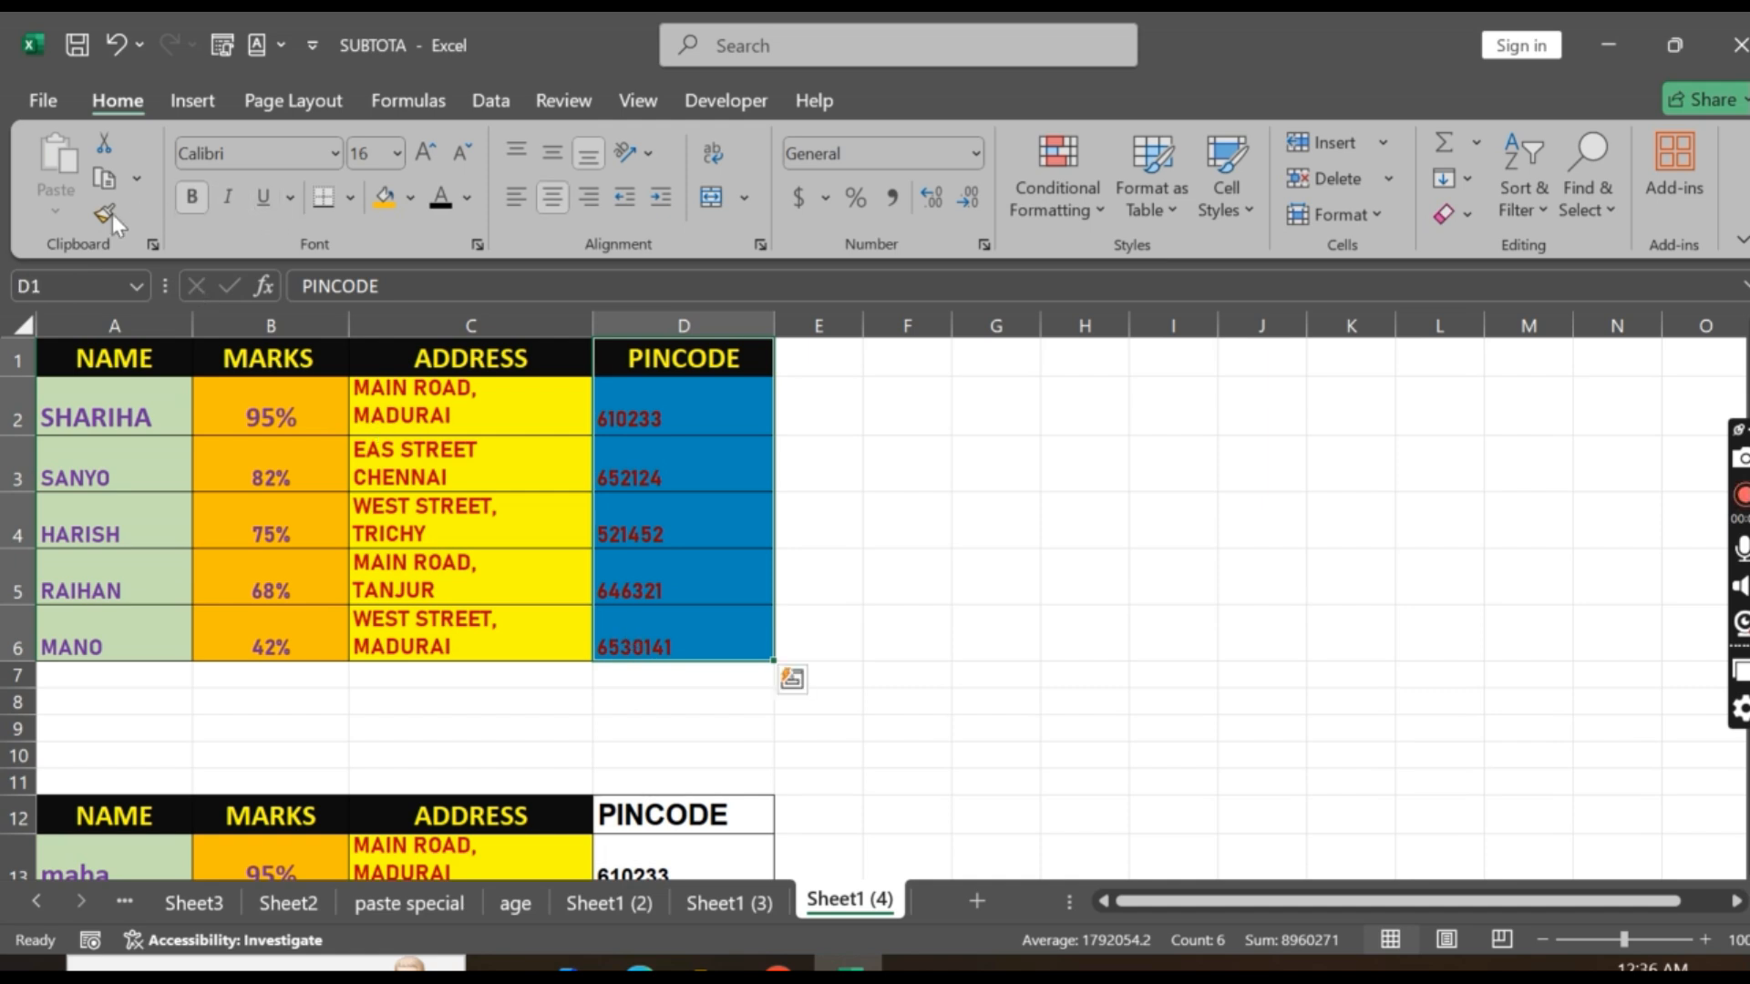
pyautogui.click(95, 208)
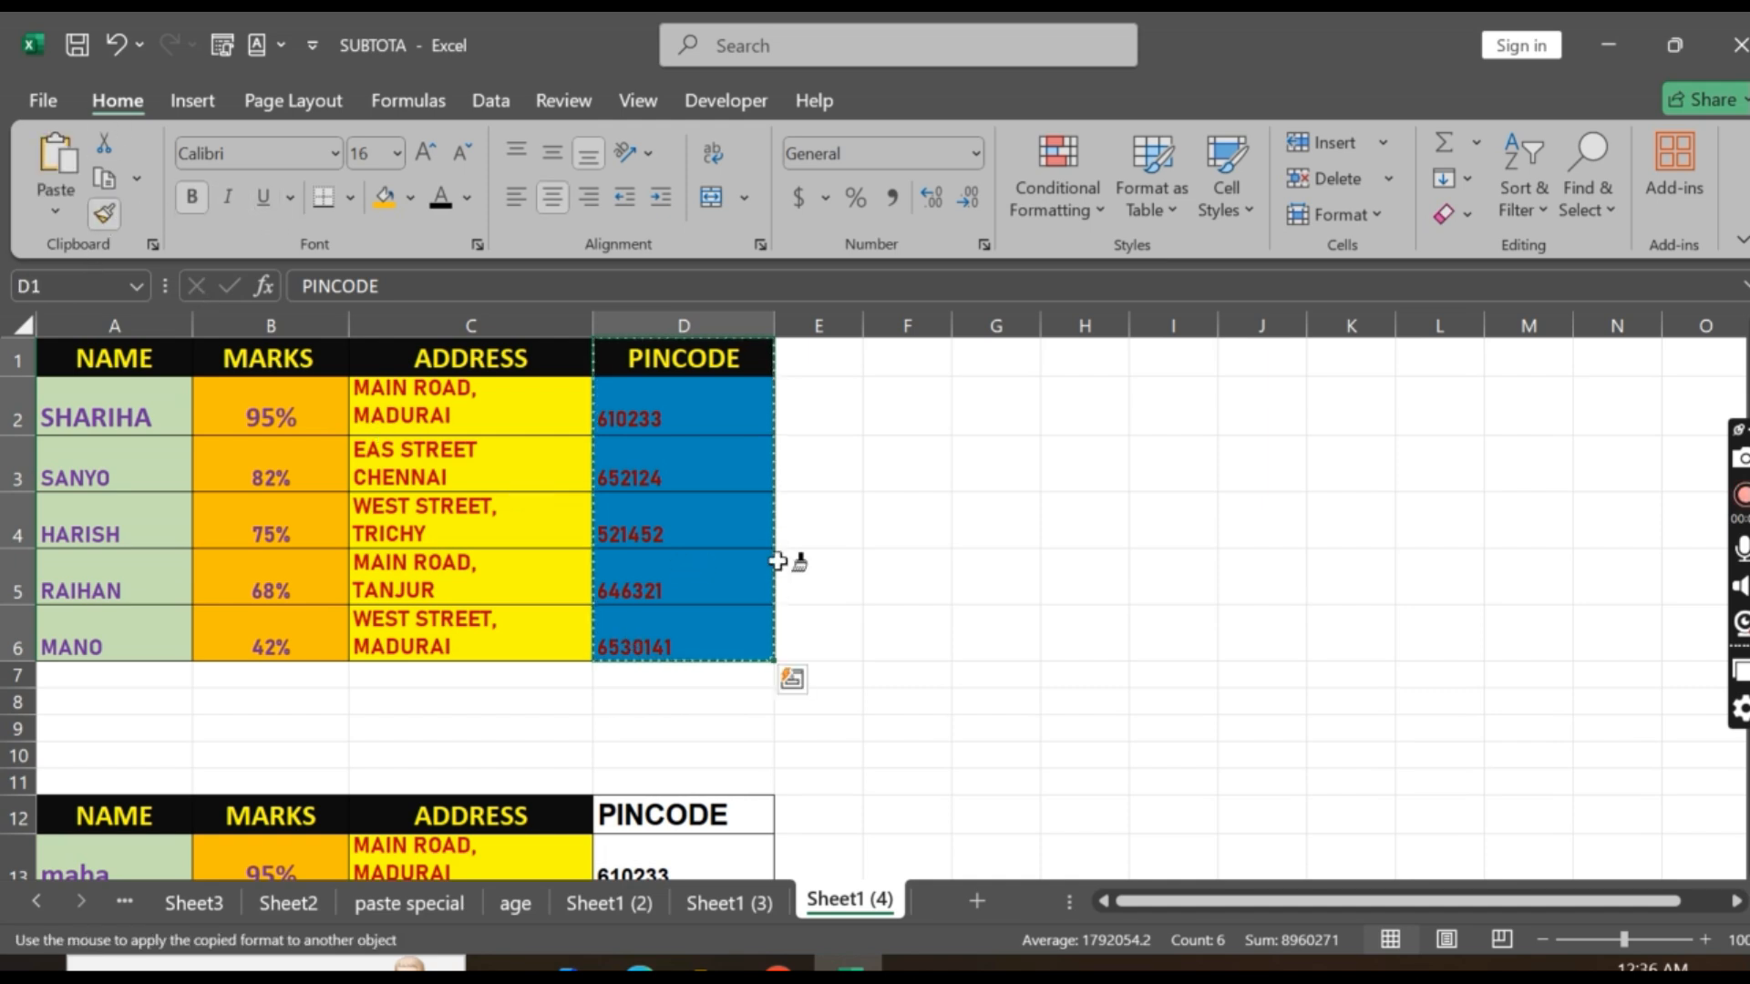
pyautogui.scroll(-1, 708, 648)
pyautogui.moveTo(697, 674)
pyautogui.mouseDown()
pyautogui.moveTo(695, 659)
pyautogui.moveTo(684, 926)
pyautogui.moveTo(668, 836)
pyautogui.moveTo(715, 823)
pyautogui.mouseUp()
pyautogui.click(920, 816)
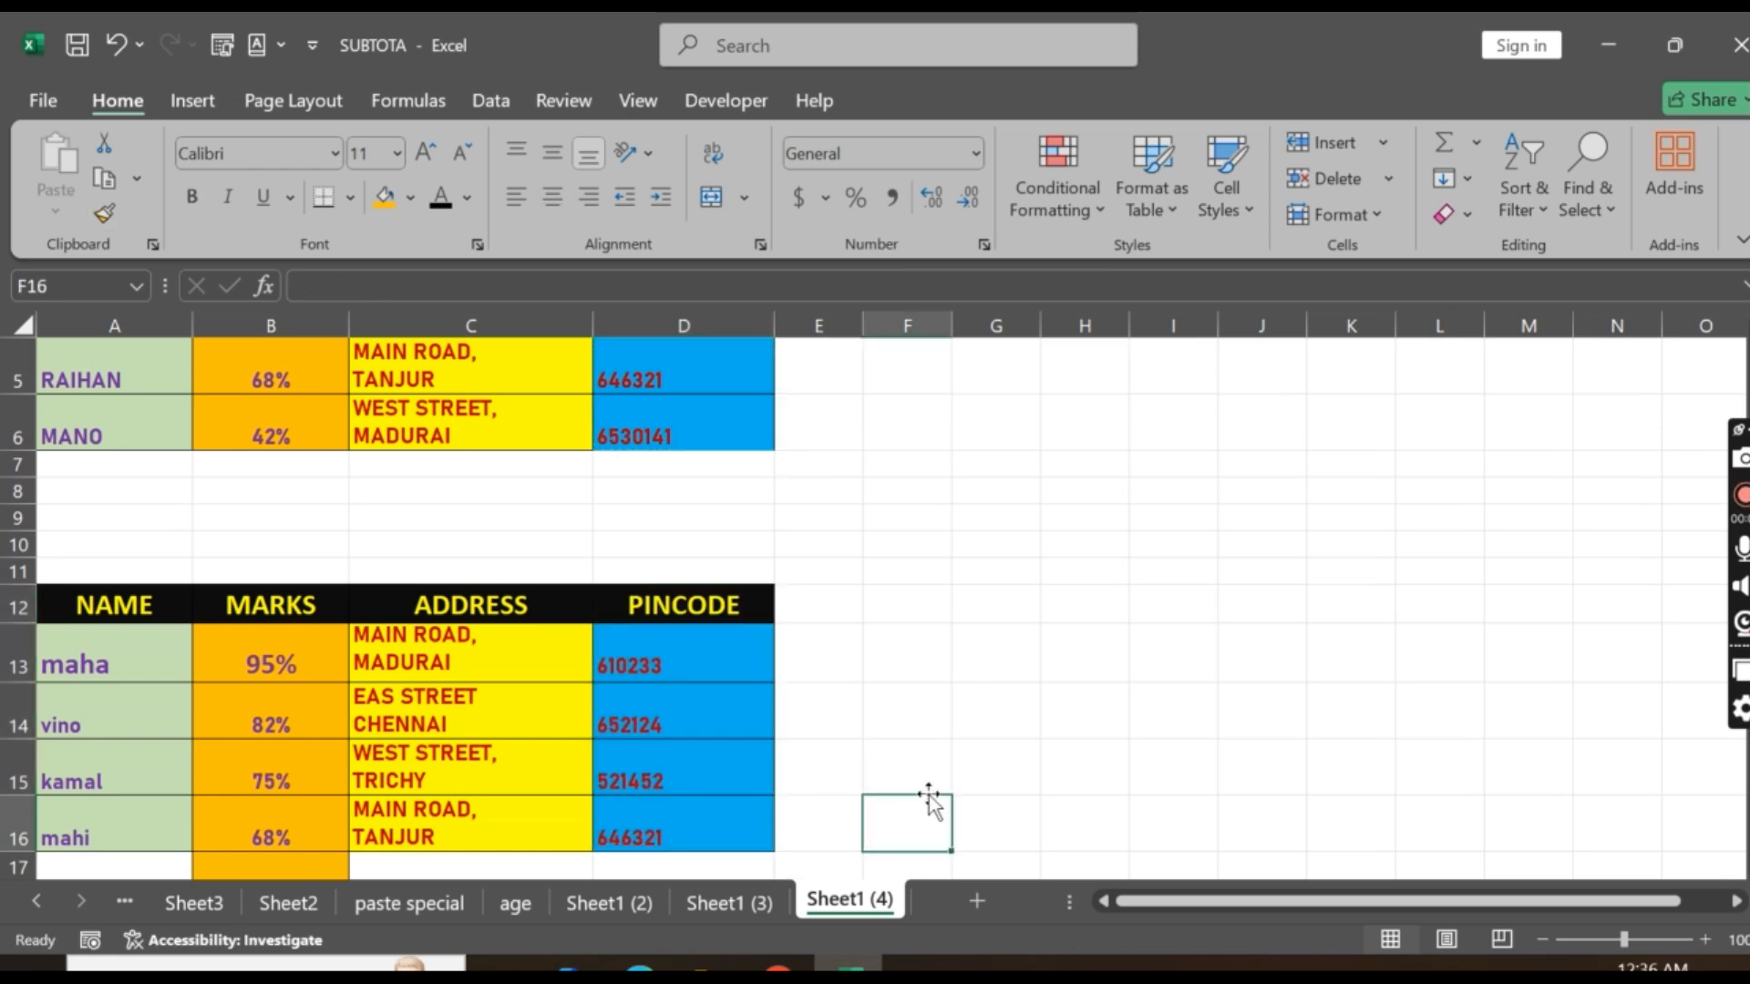
pyautogui.scroll(2, 920, 751)
pyautogui.scroll(-4, 916, 747)
pyautogui.scroll(4, 909, 741)
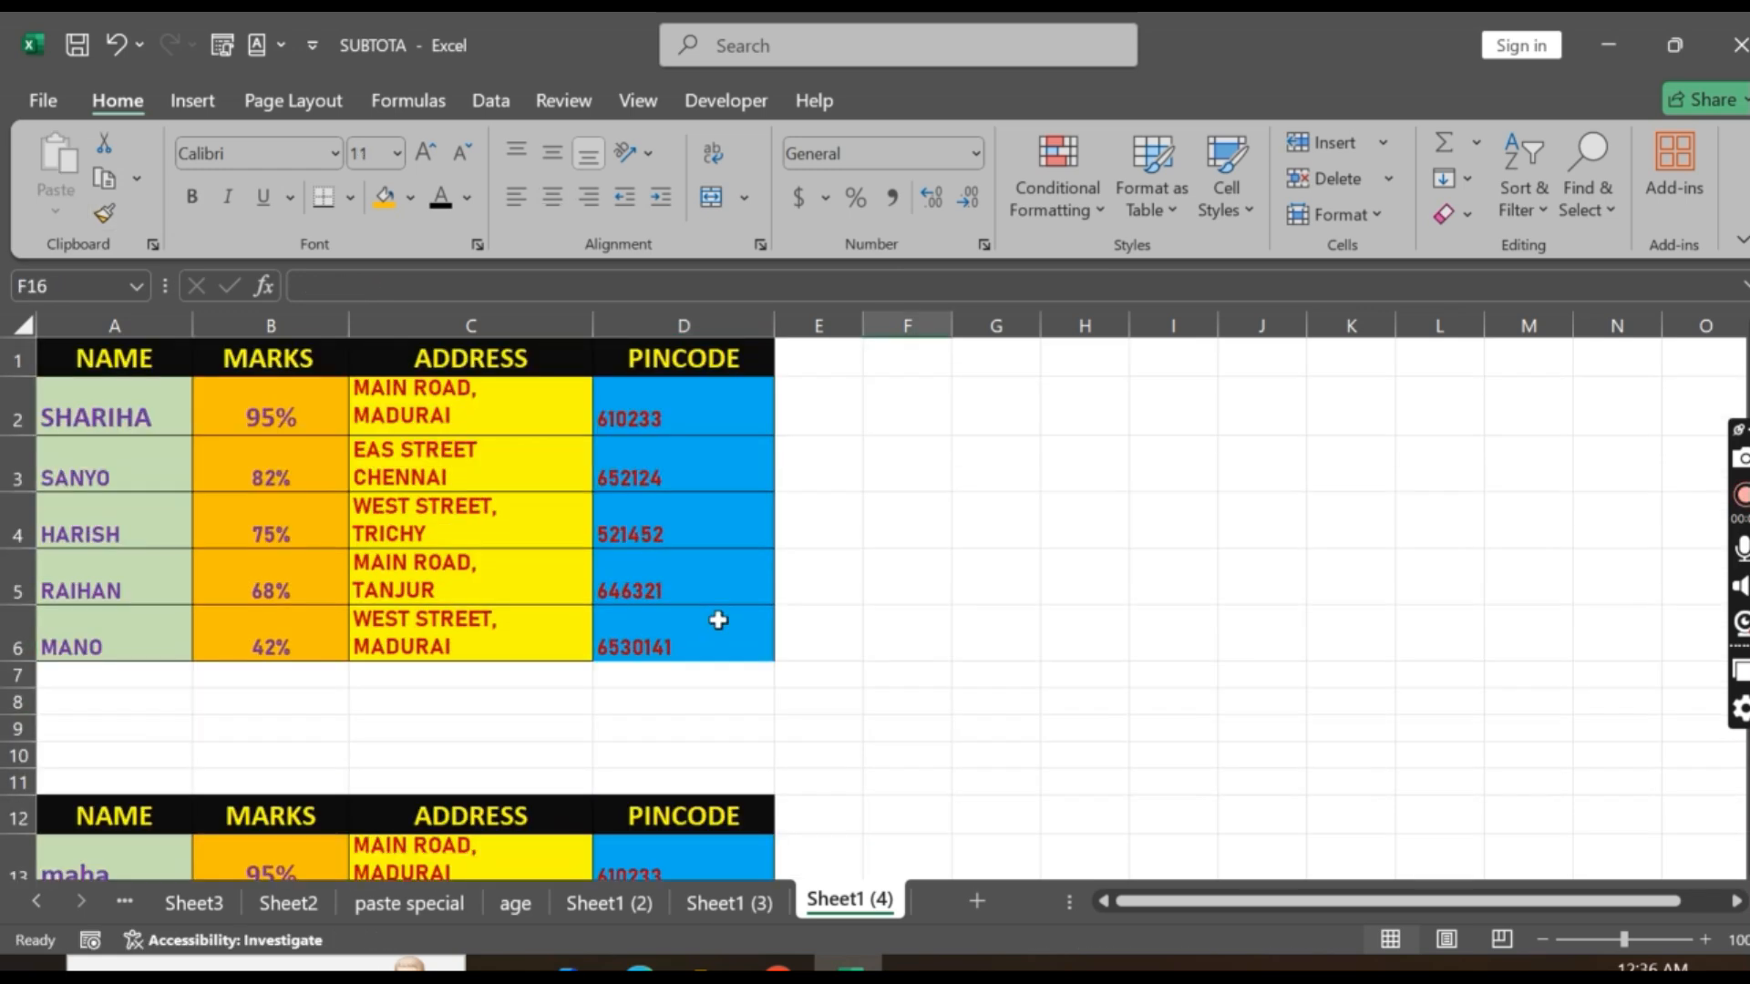
pyautogui.click(1175, 629)
# Select the names and marks of the second table, cells A13:B16
pyautogui.scroll(-3, 1626, 819)
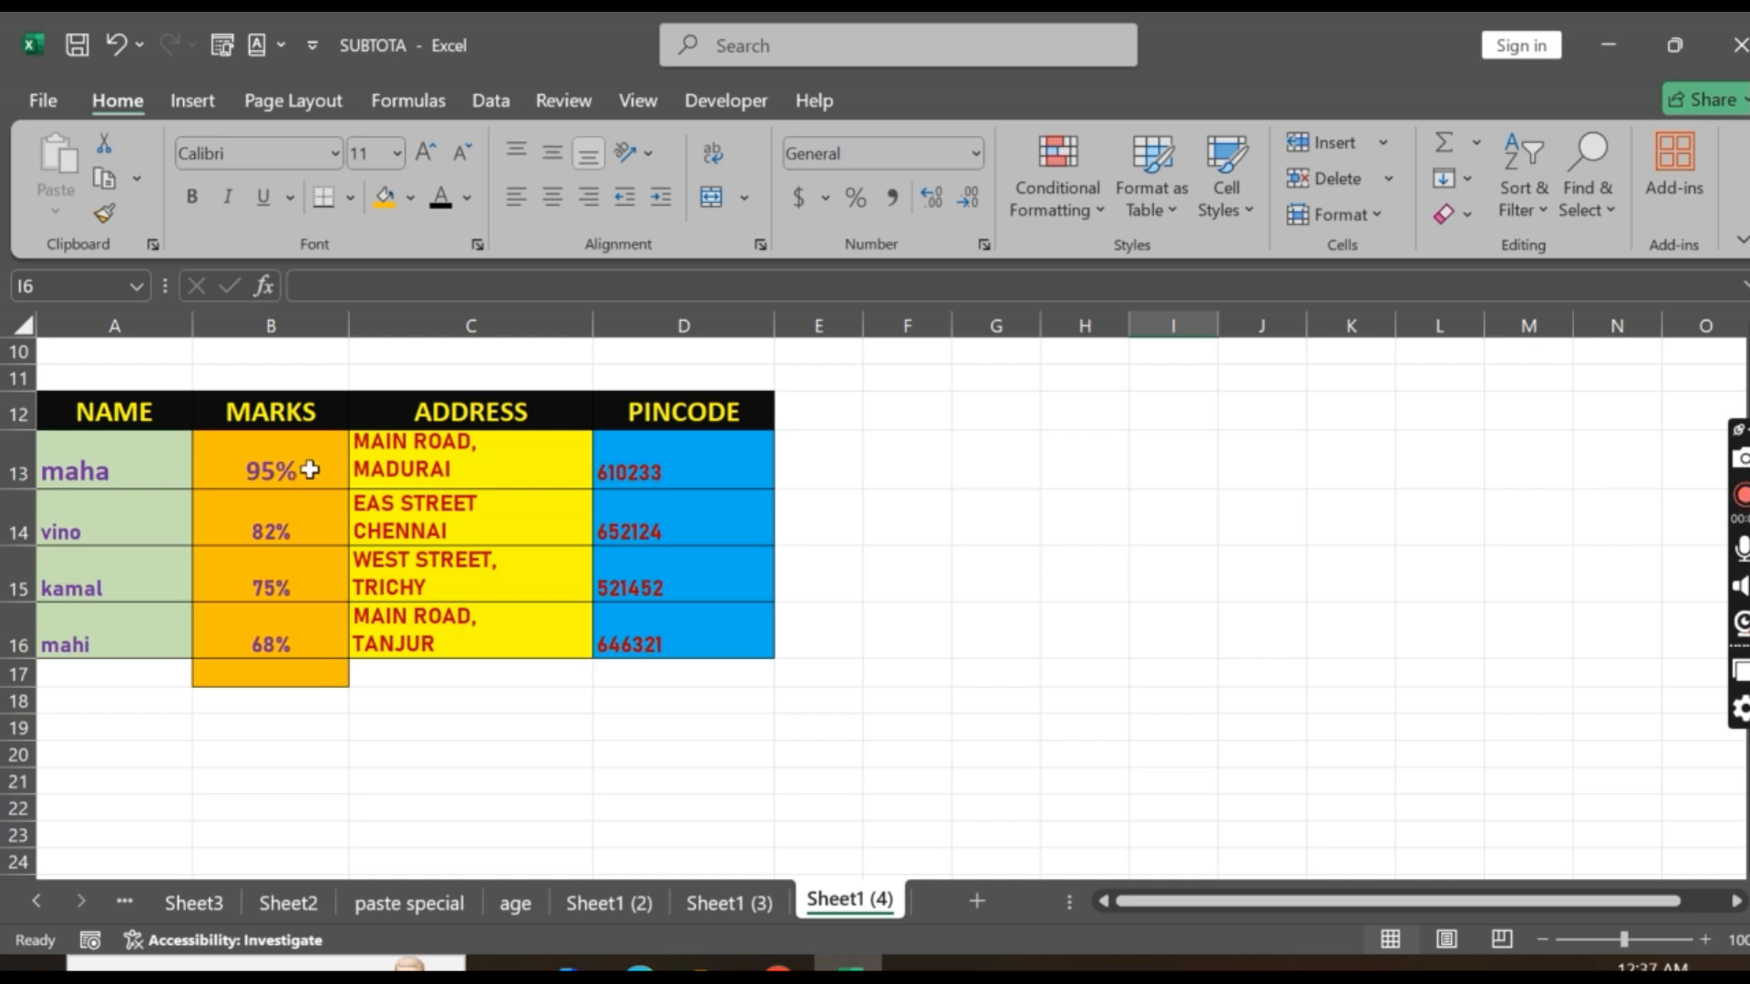
pyautogui.moveTo(276, 448); pyautogui.dragTo(274, 629)
pyautogui.moveTo(100, 469); pyautogui.dragTo(298, 628)
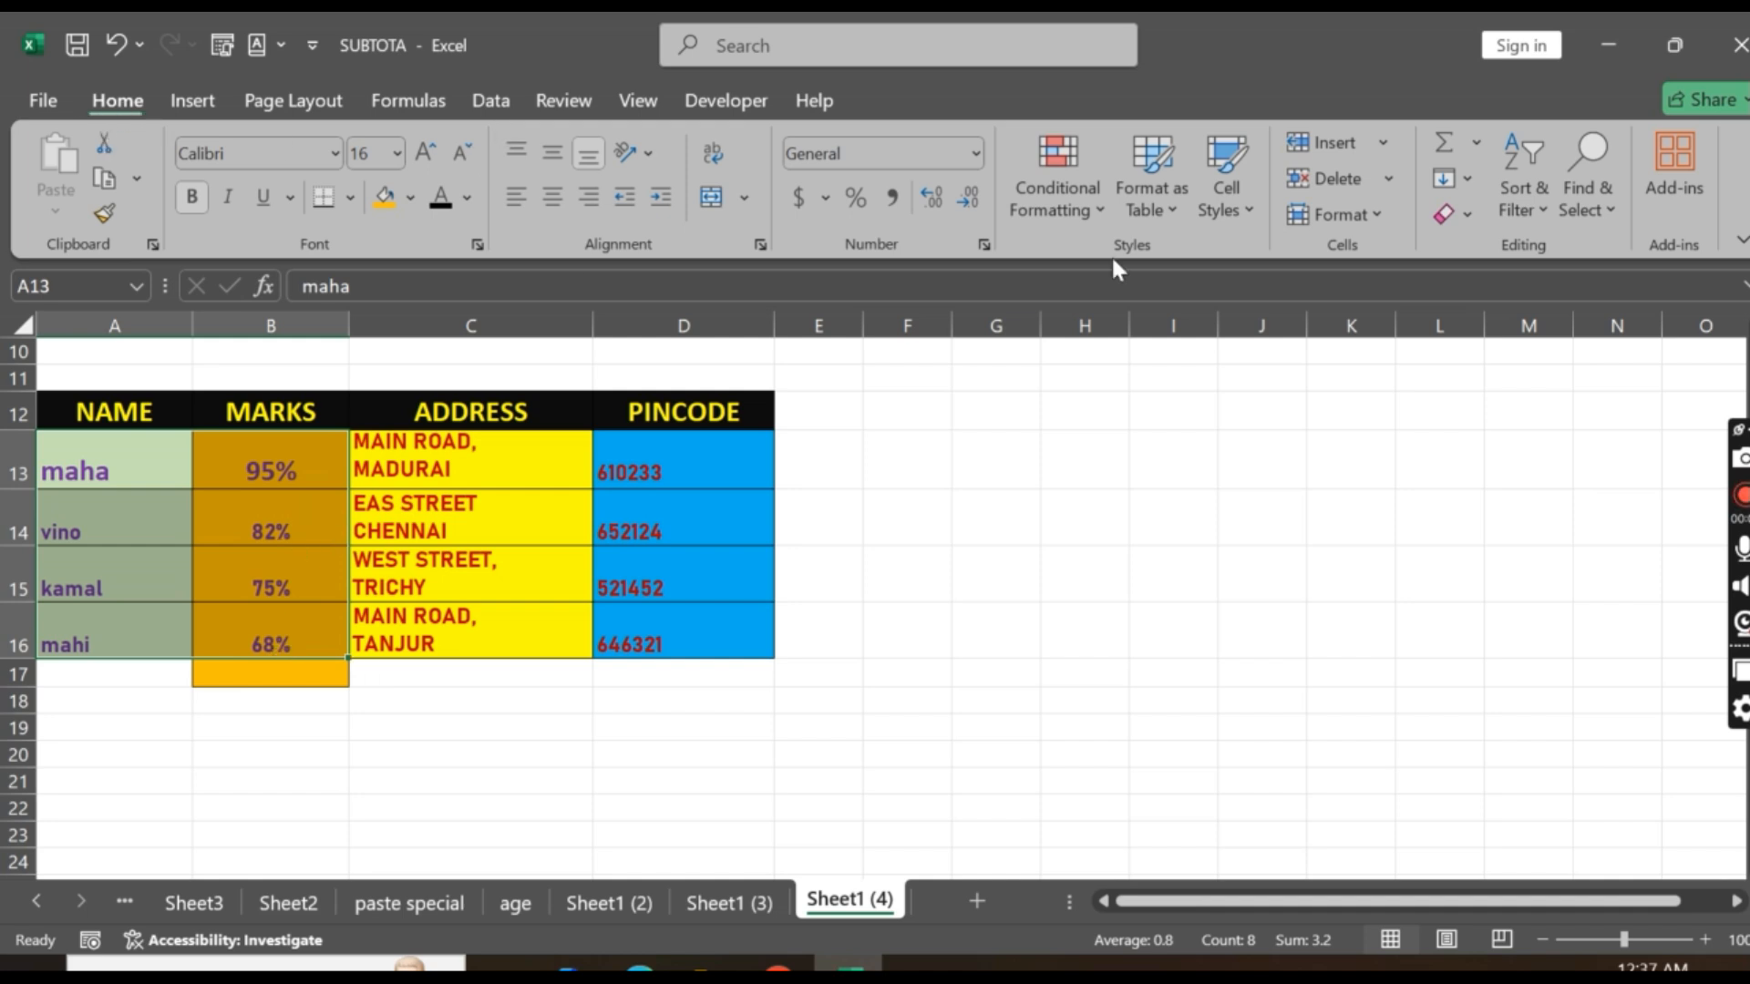
# Look at the Conditional Formatting rule types and the Data Bars fill presets for the selected cells
pyautogui.click(1094, 211)
pyautogui.moveTo(1131, 393)
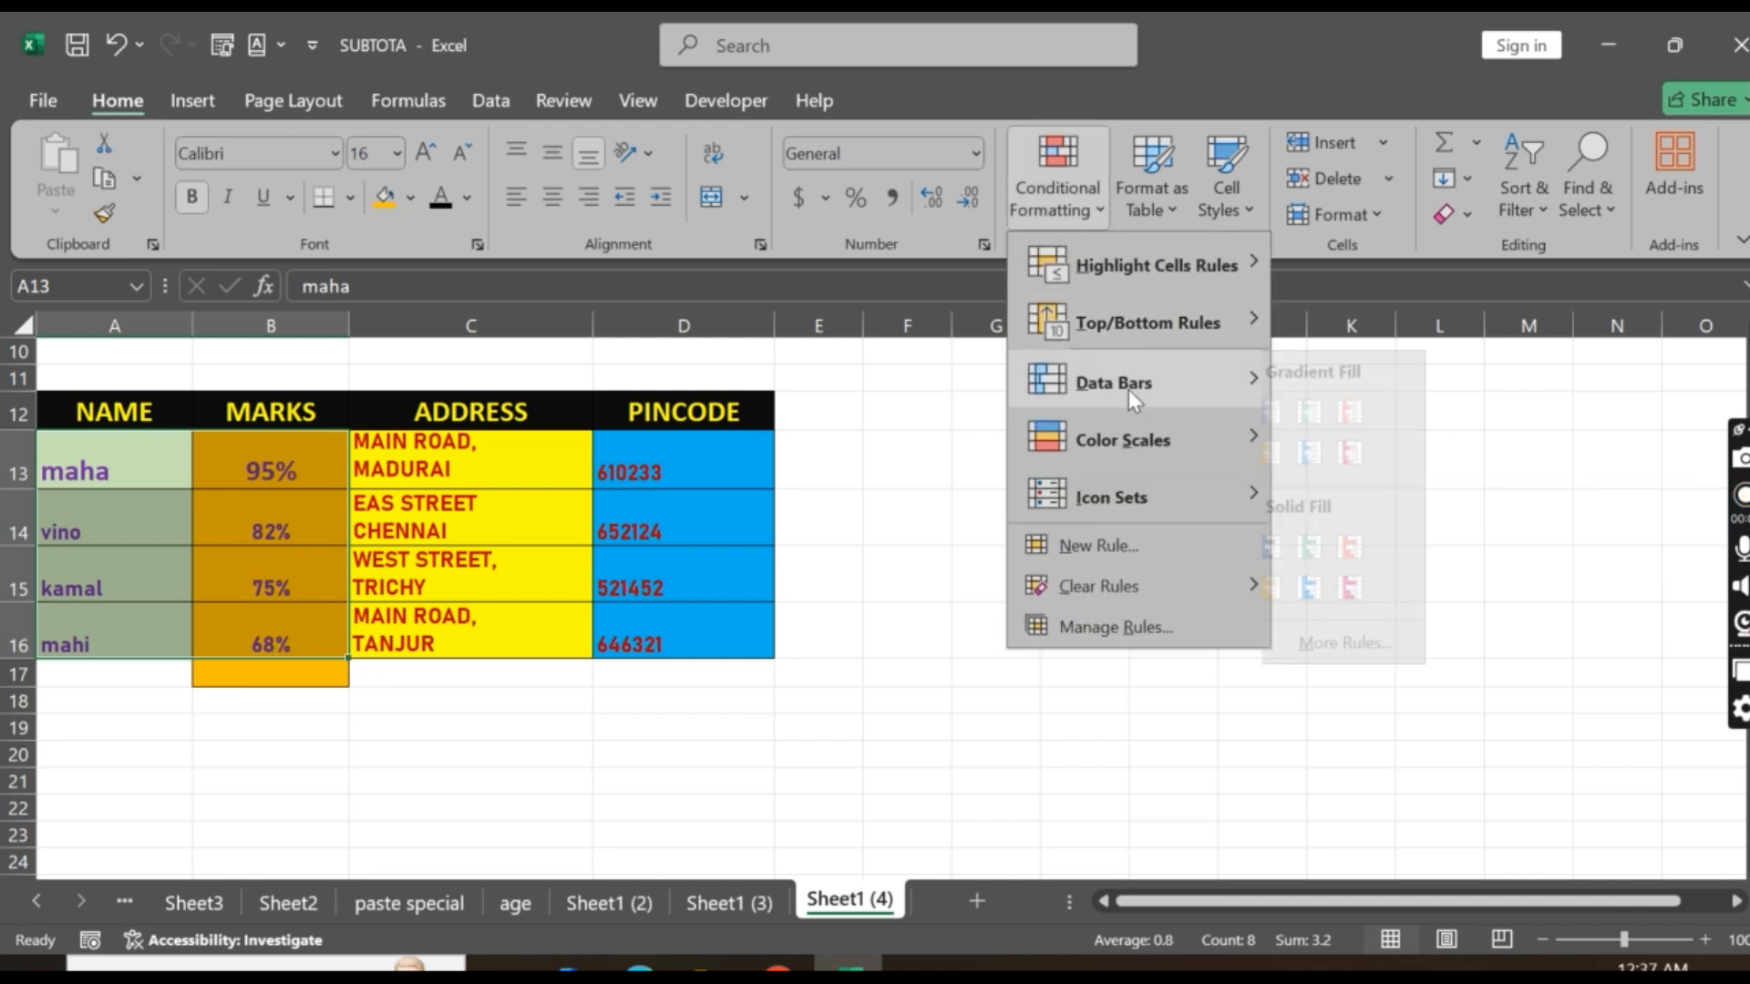
pyautogui.click(138, 98)
pyautogui.click(1090, 208)
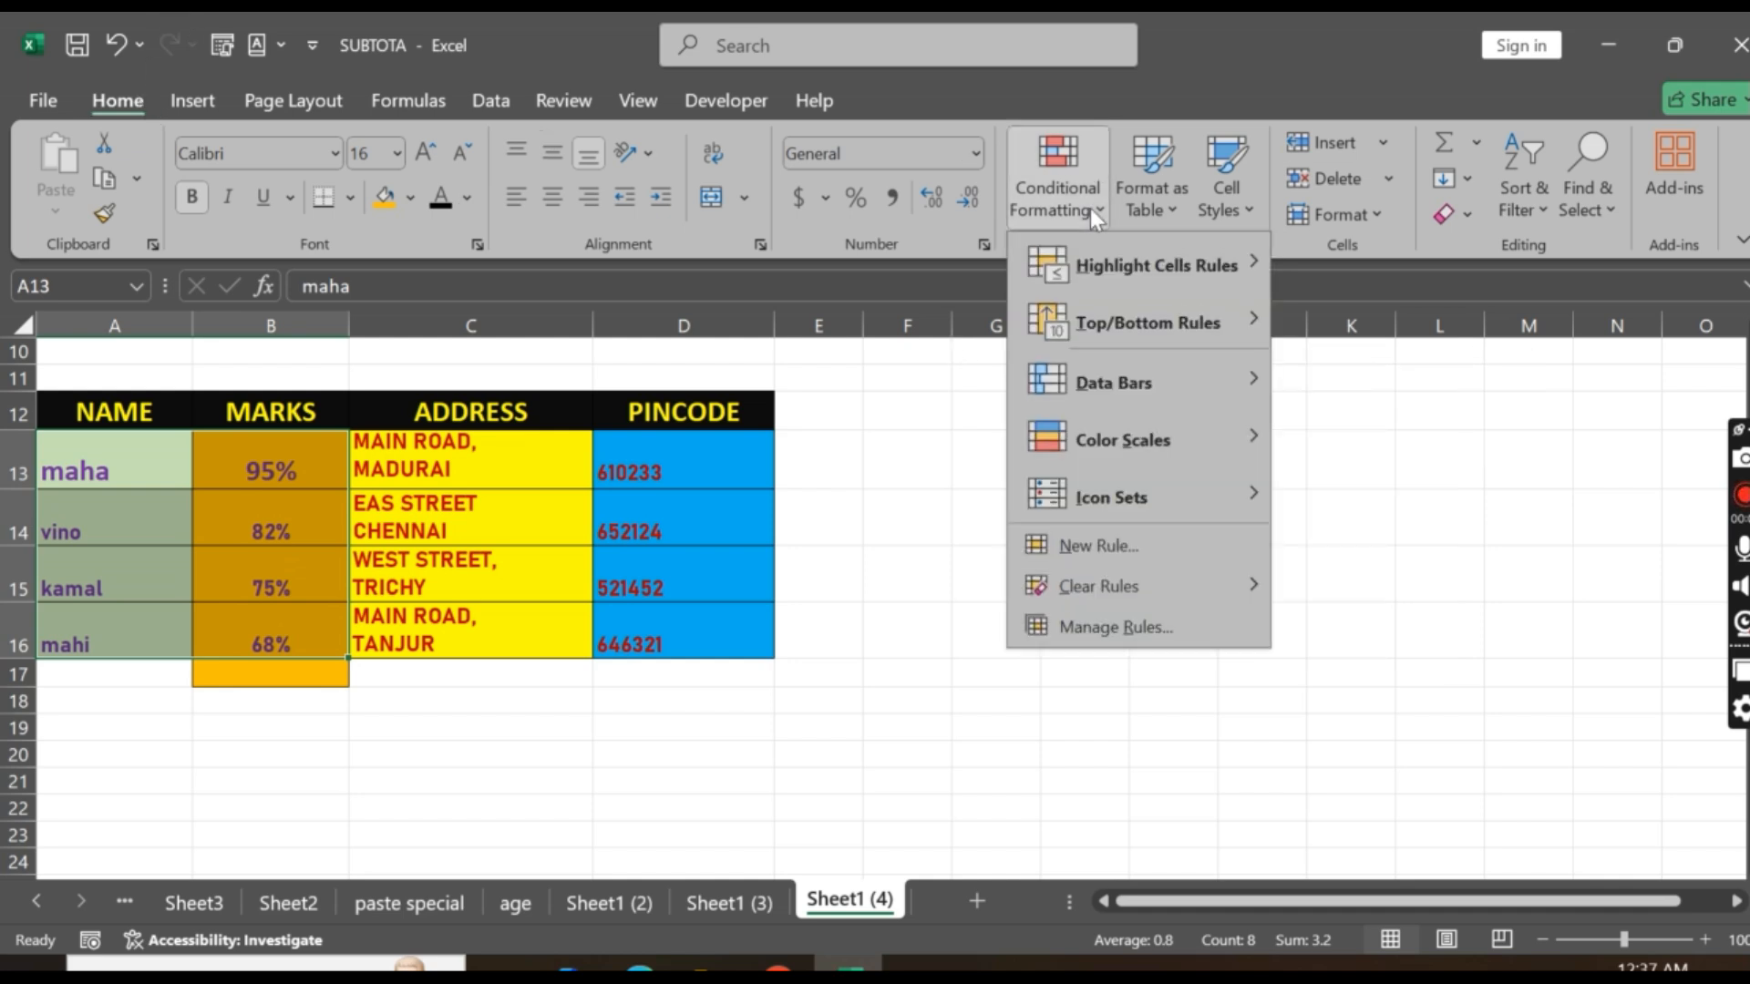
pyautogui.moveTo(1161, 390)
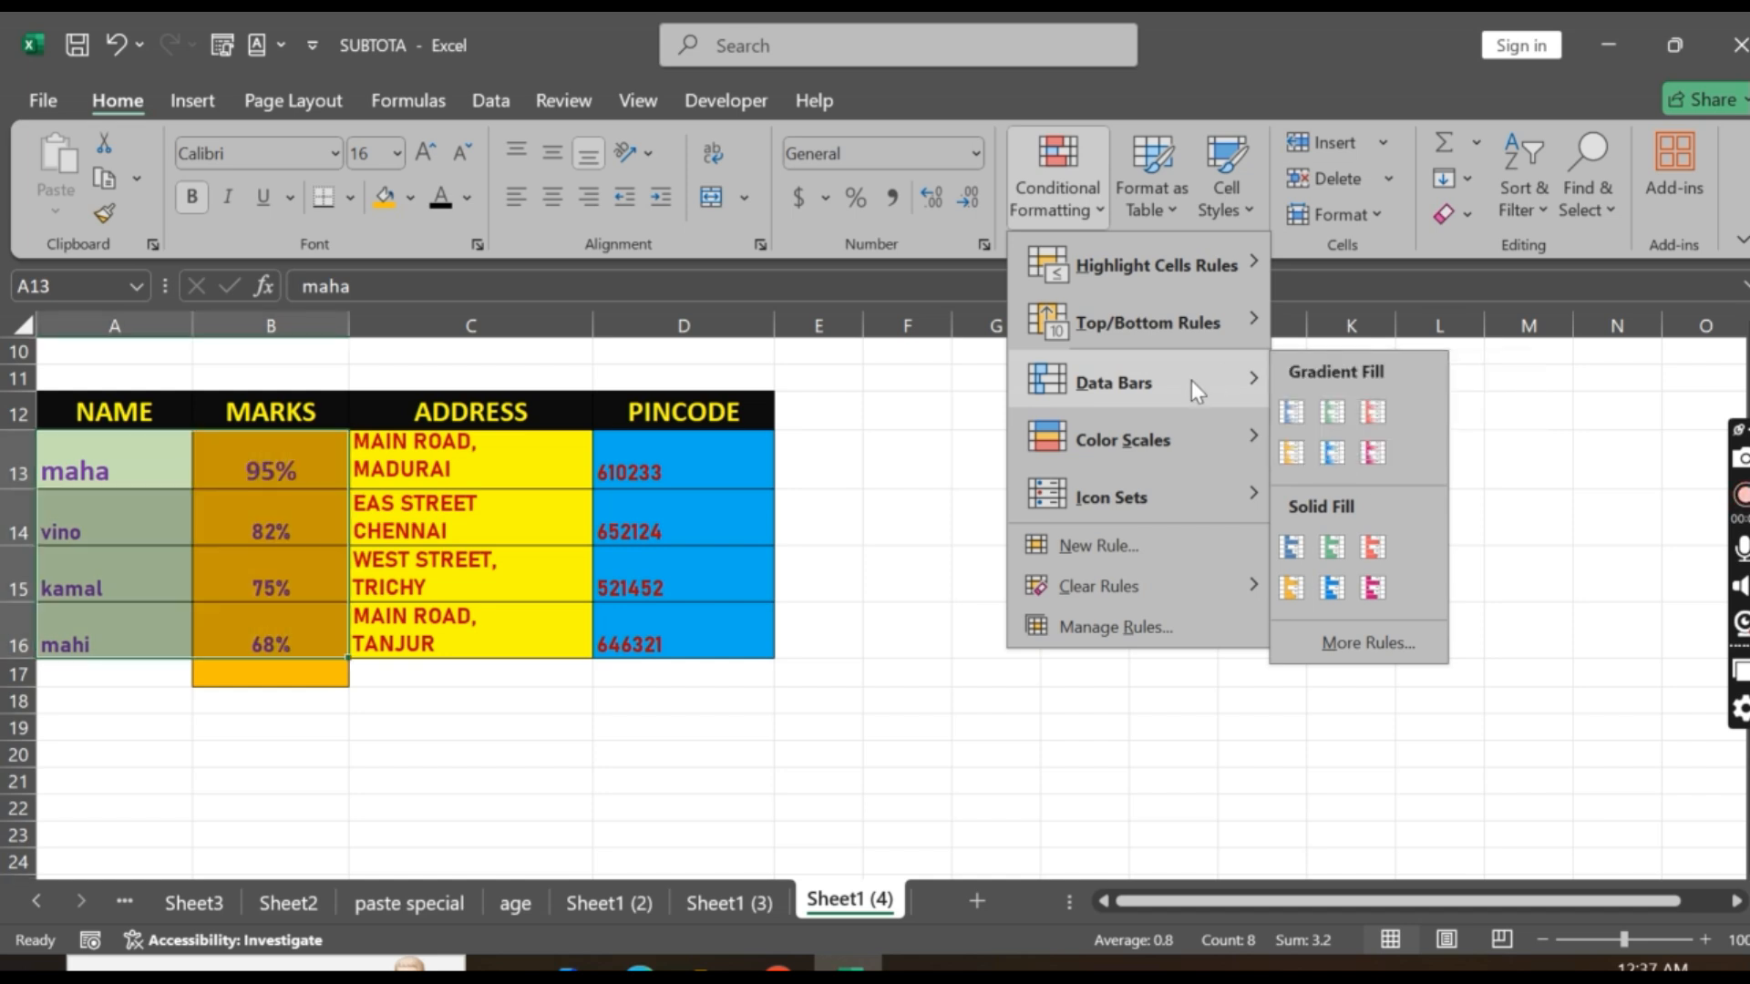
pyautogui.click(1190, 381)
# Add data bars to the selected cells A13:B16 with Quick Analysis
pyautogui.hotkey('ctrl', 'q')
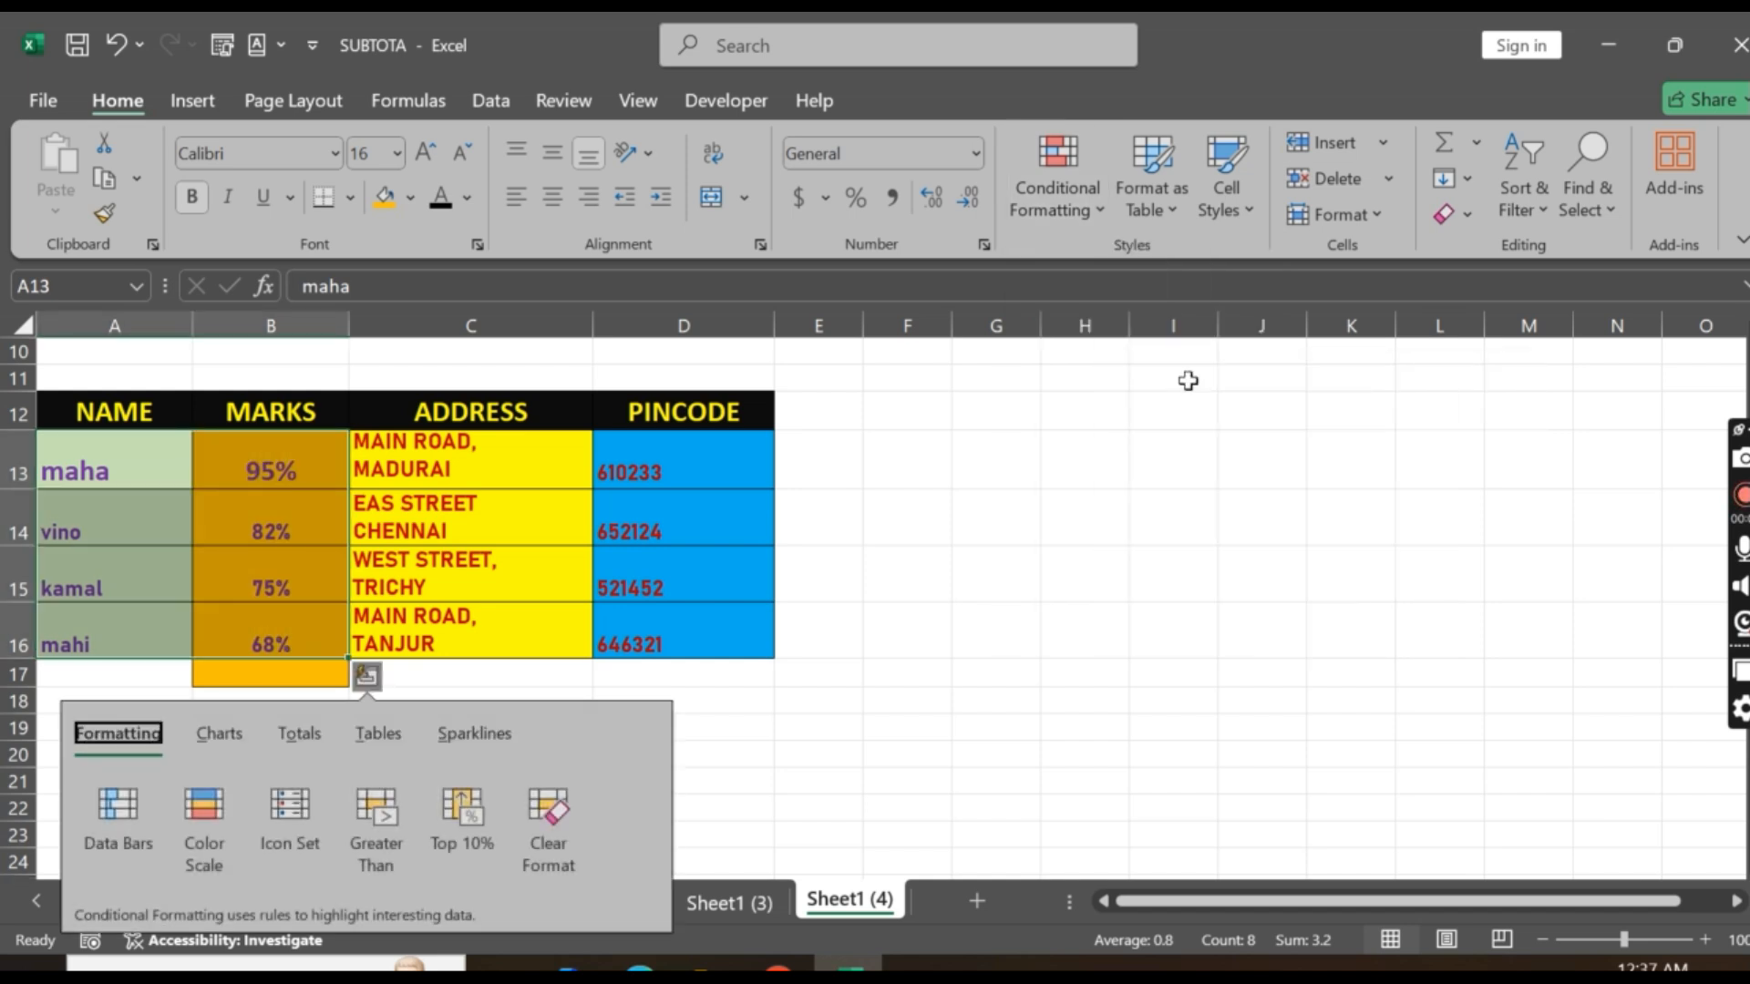
pyautogui.click(113, 813)
pyautogui.click(271, 721)
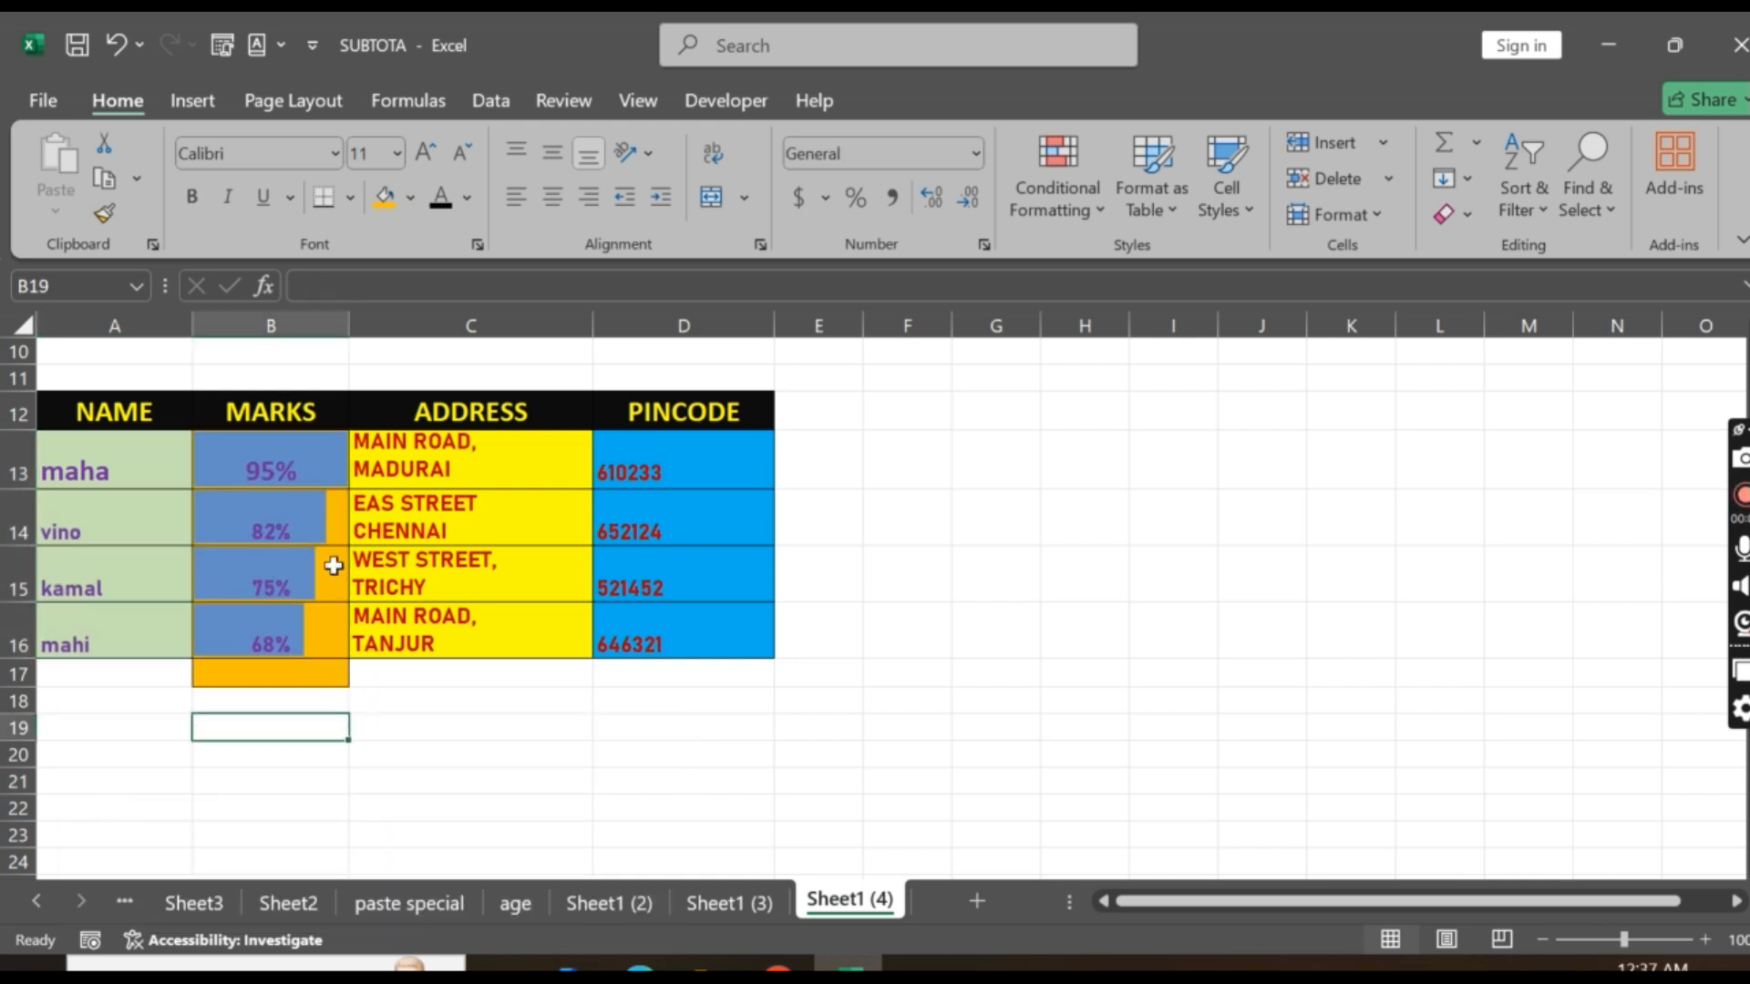
pyautogui.click(292, 524)
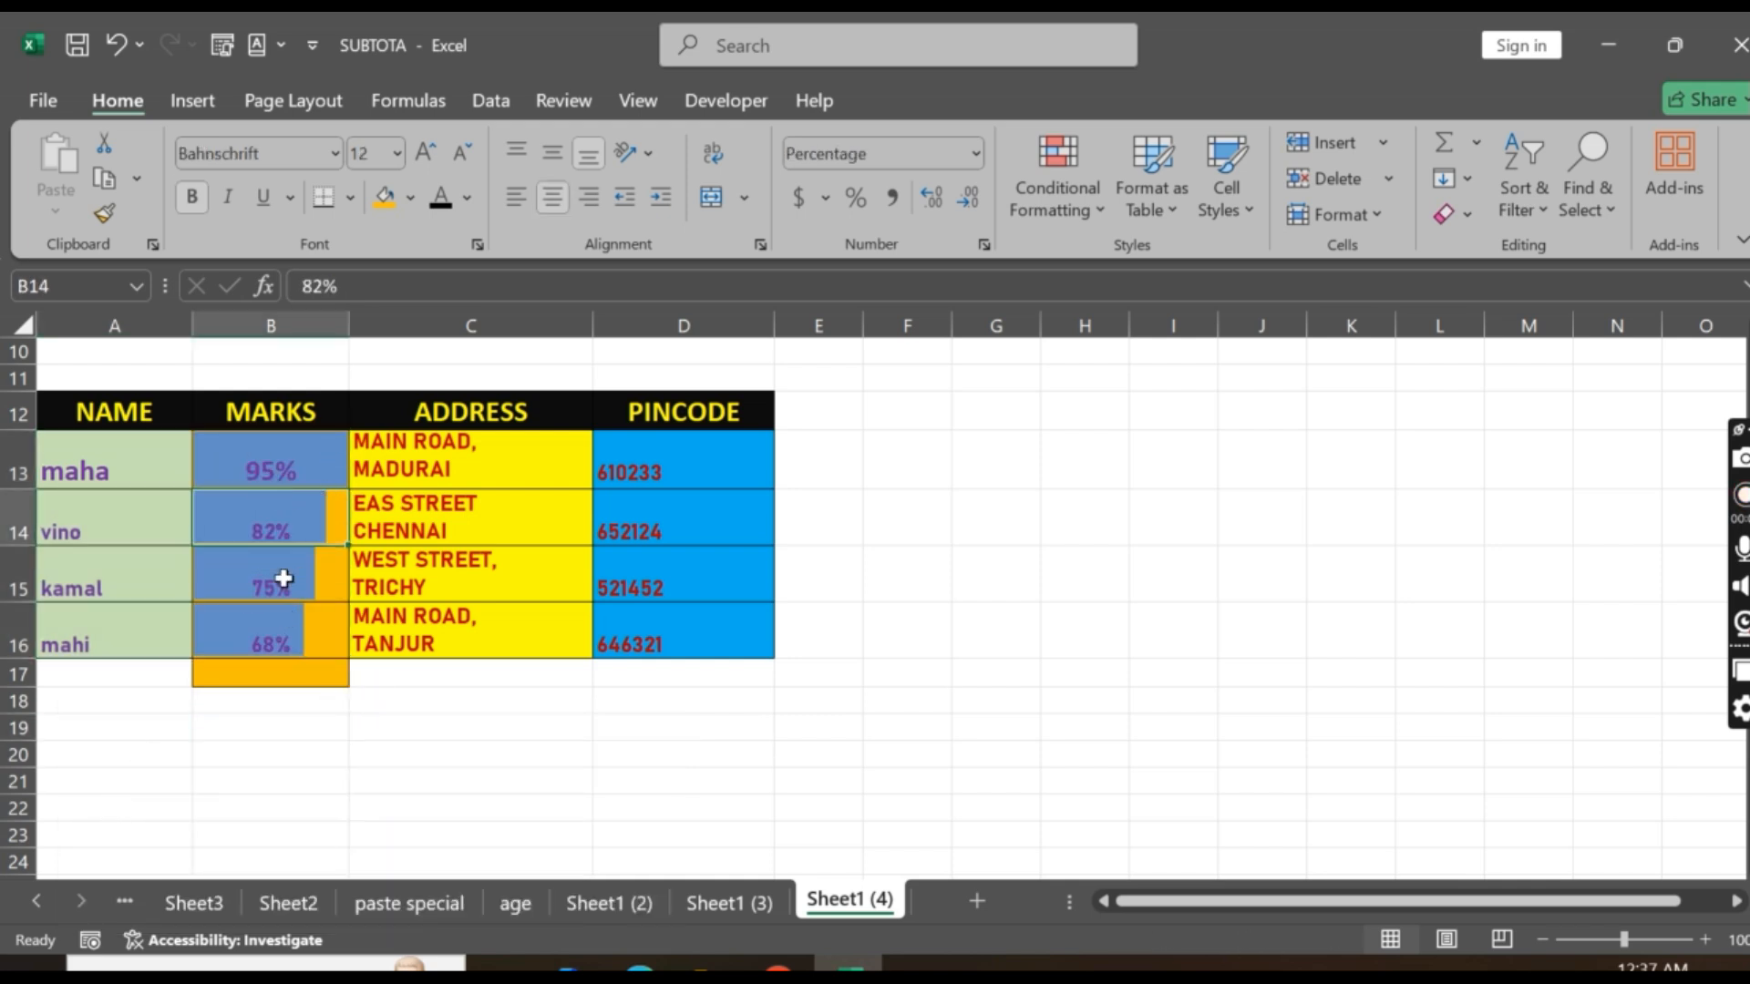
pyautogui.click(483, 761)
# Set the first student's mark in cell B13 to 85%
pyautogui.click(257, 472)
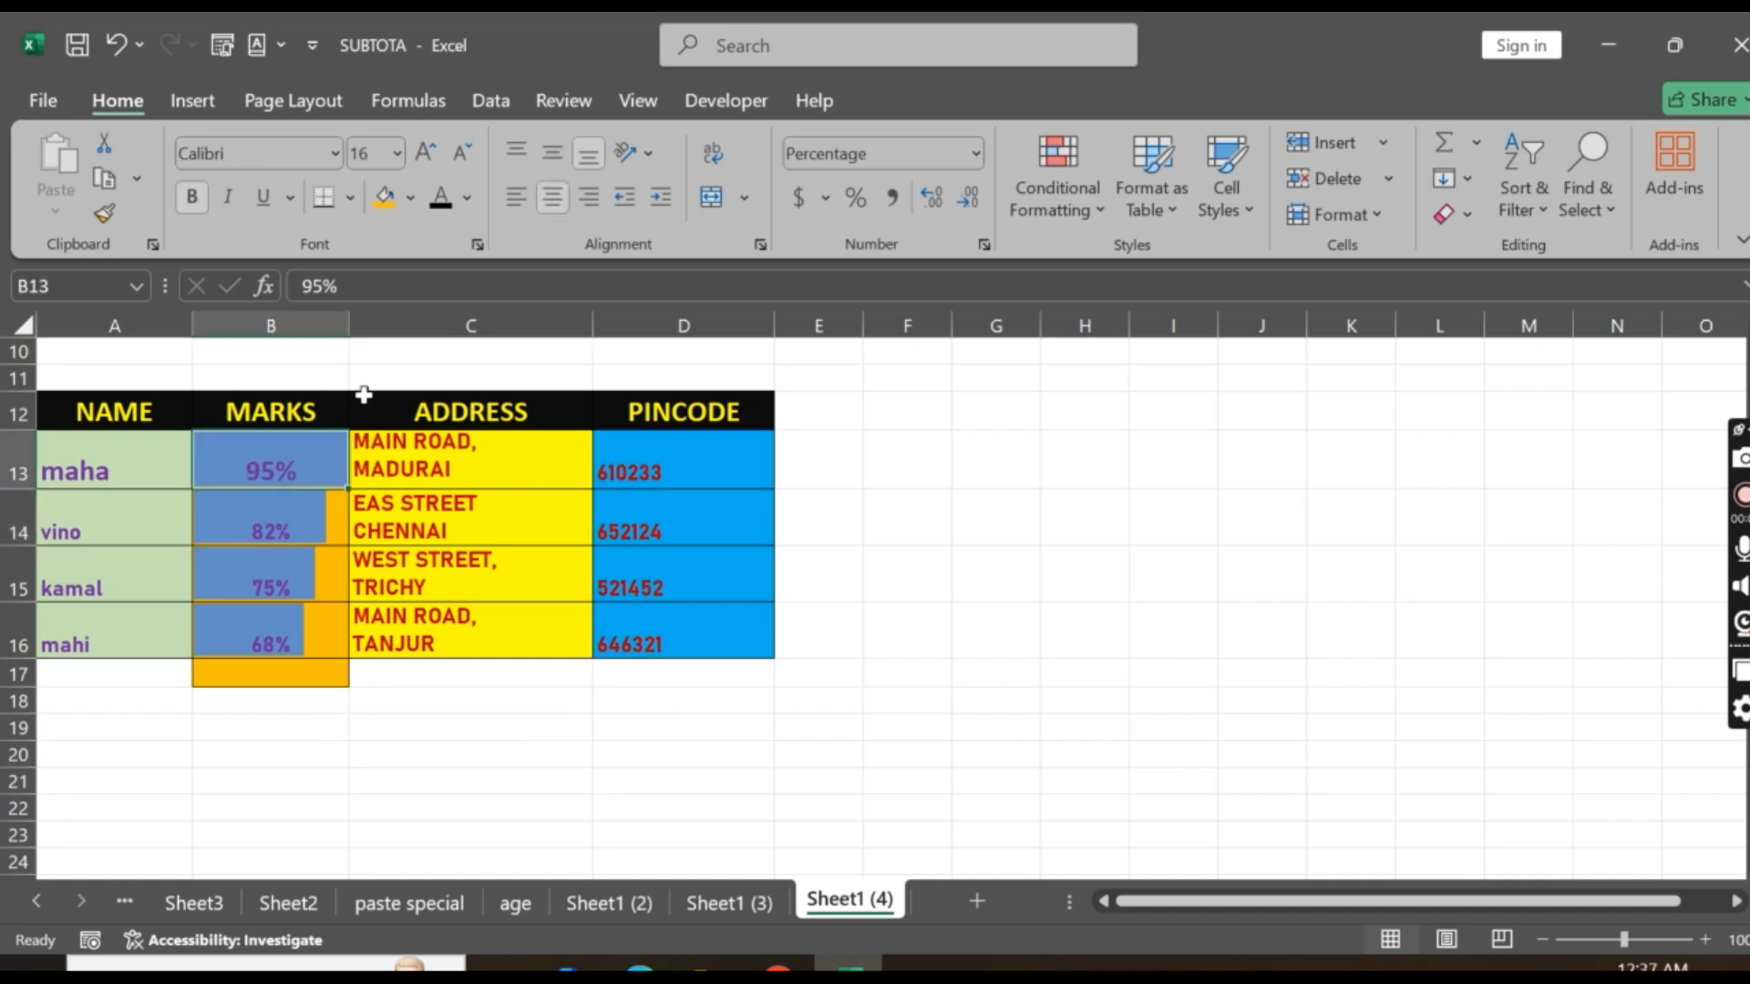
pyautogui.press('Up')
pyautogui.press('Down')
pyautogui.write('85')
pyautogui.press('Return')
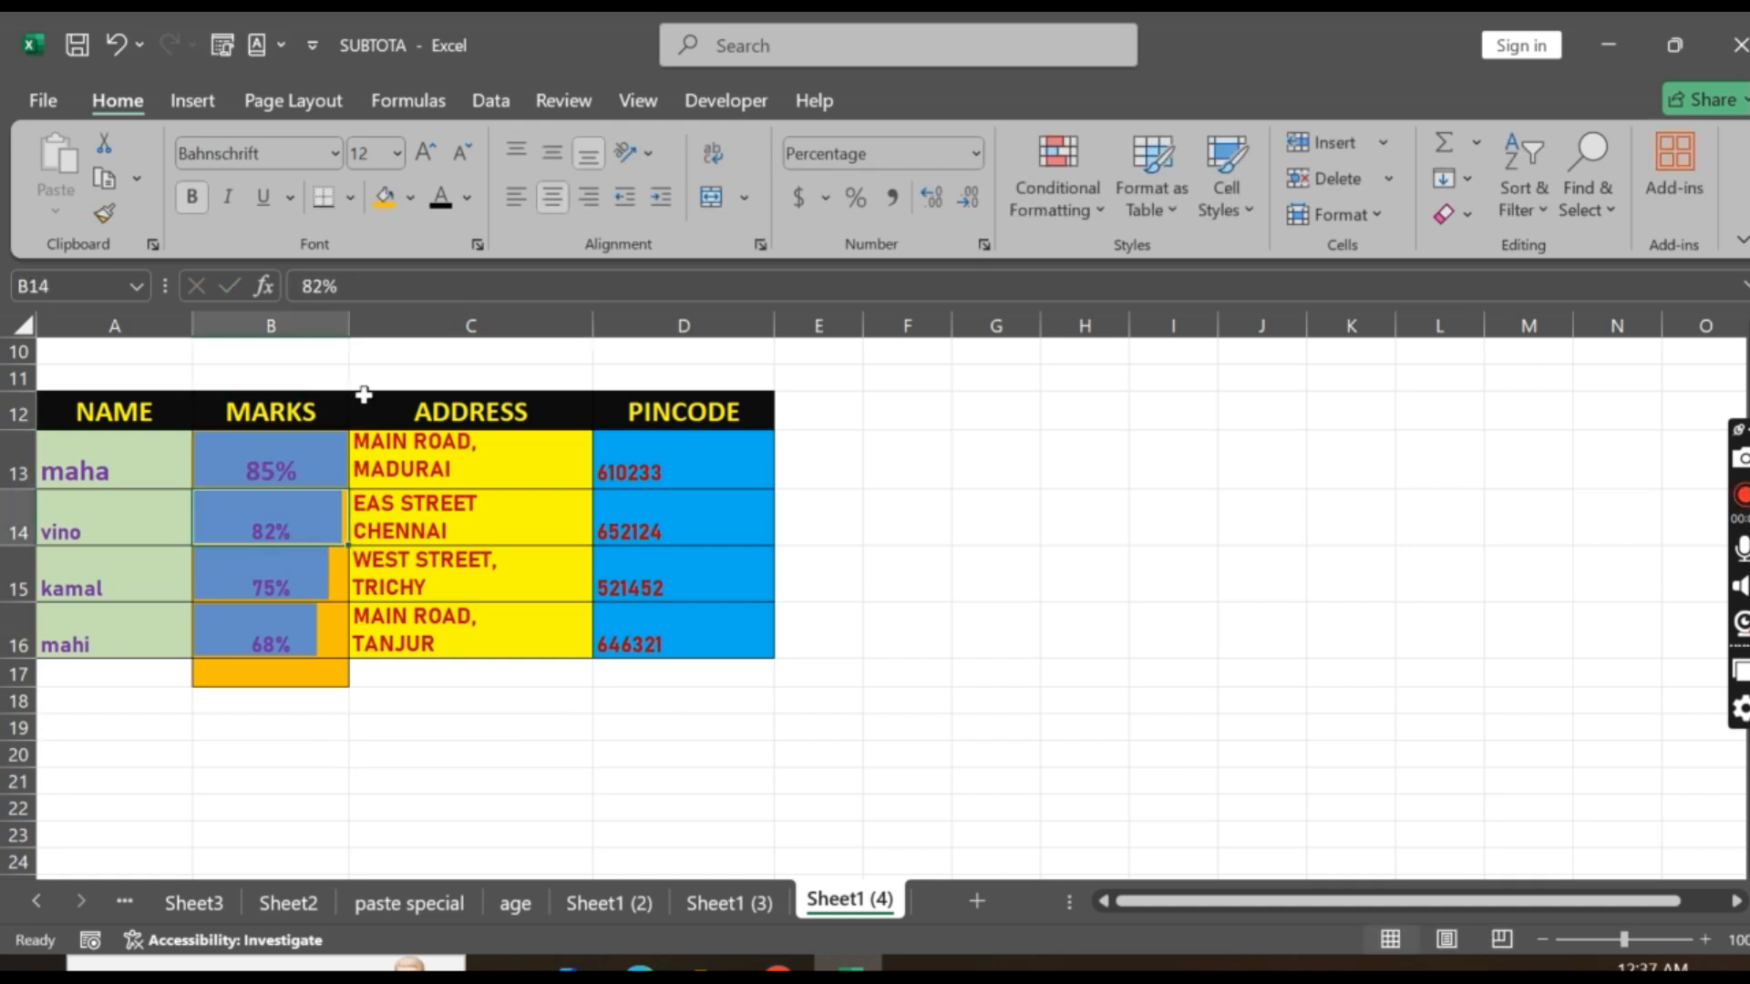
# Change the mark in cell B13 to 21%
pyautogui.press('Up')
pyautogui.write('21')
pyautogui.press('Return')
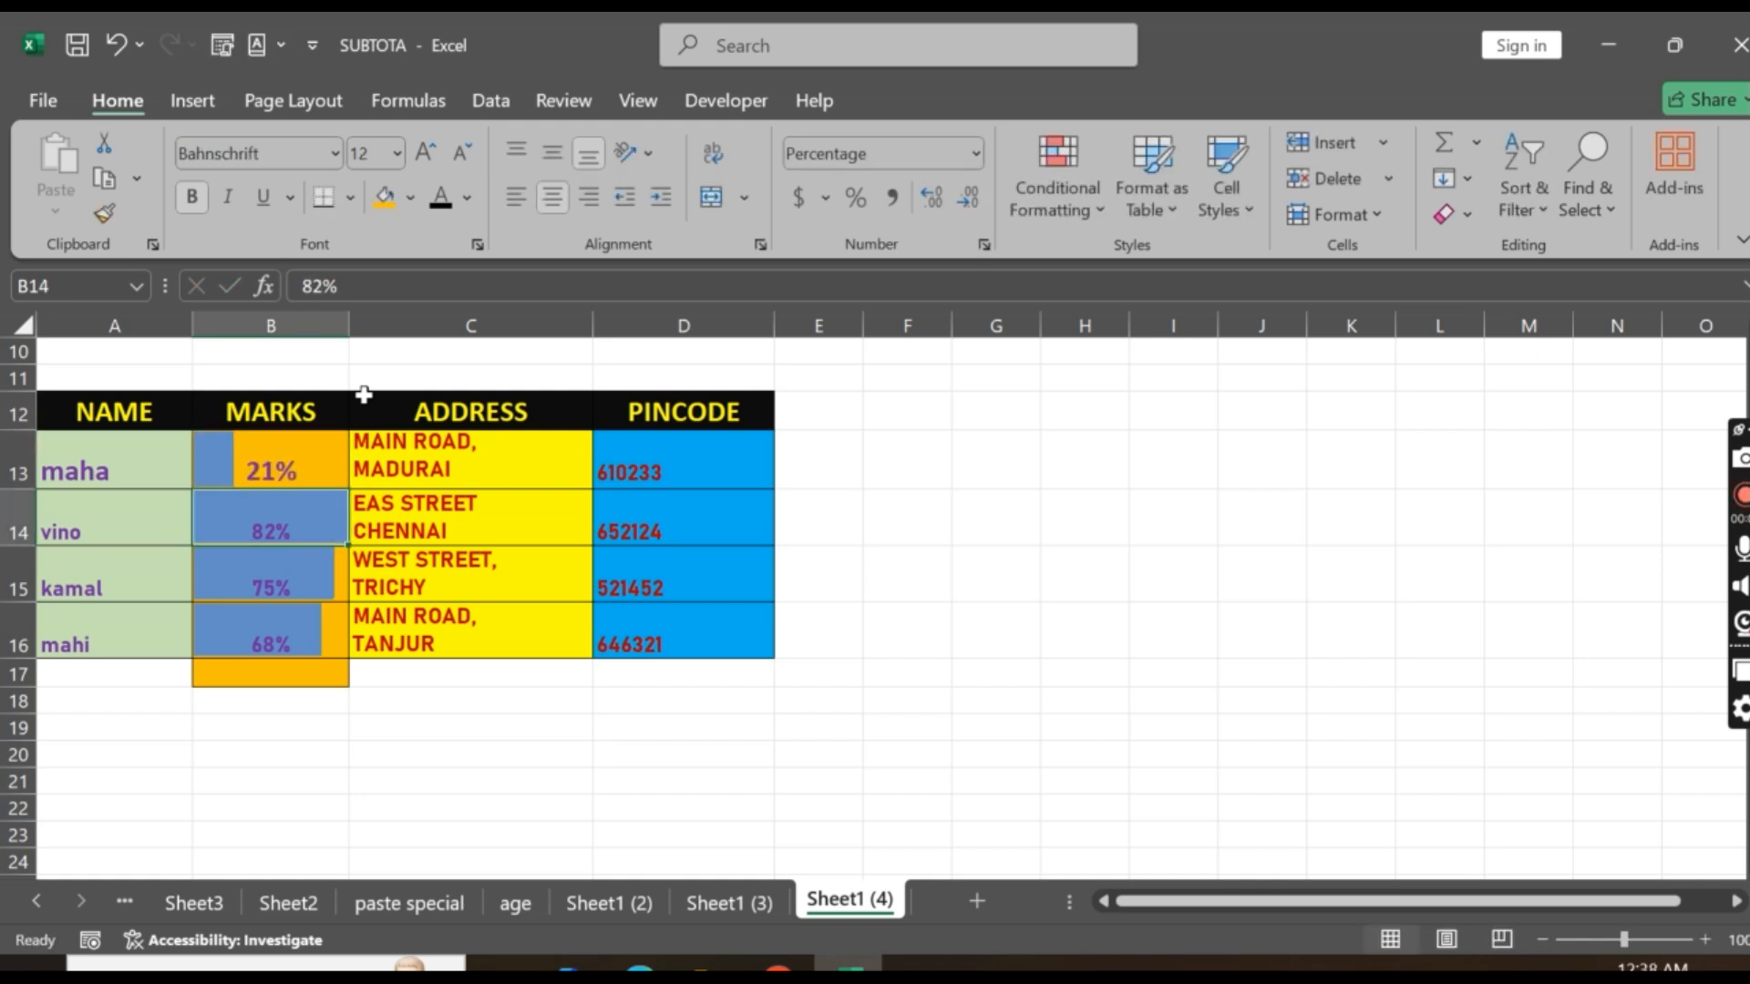
# Open the data bar rule of the marks in B13:B16 for editing from the Conditional Formatting Rules Manager
pyautogui.moveTo(265, 445); pyautogui.dragTo(265, 630)
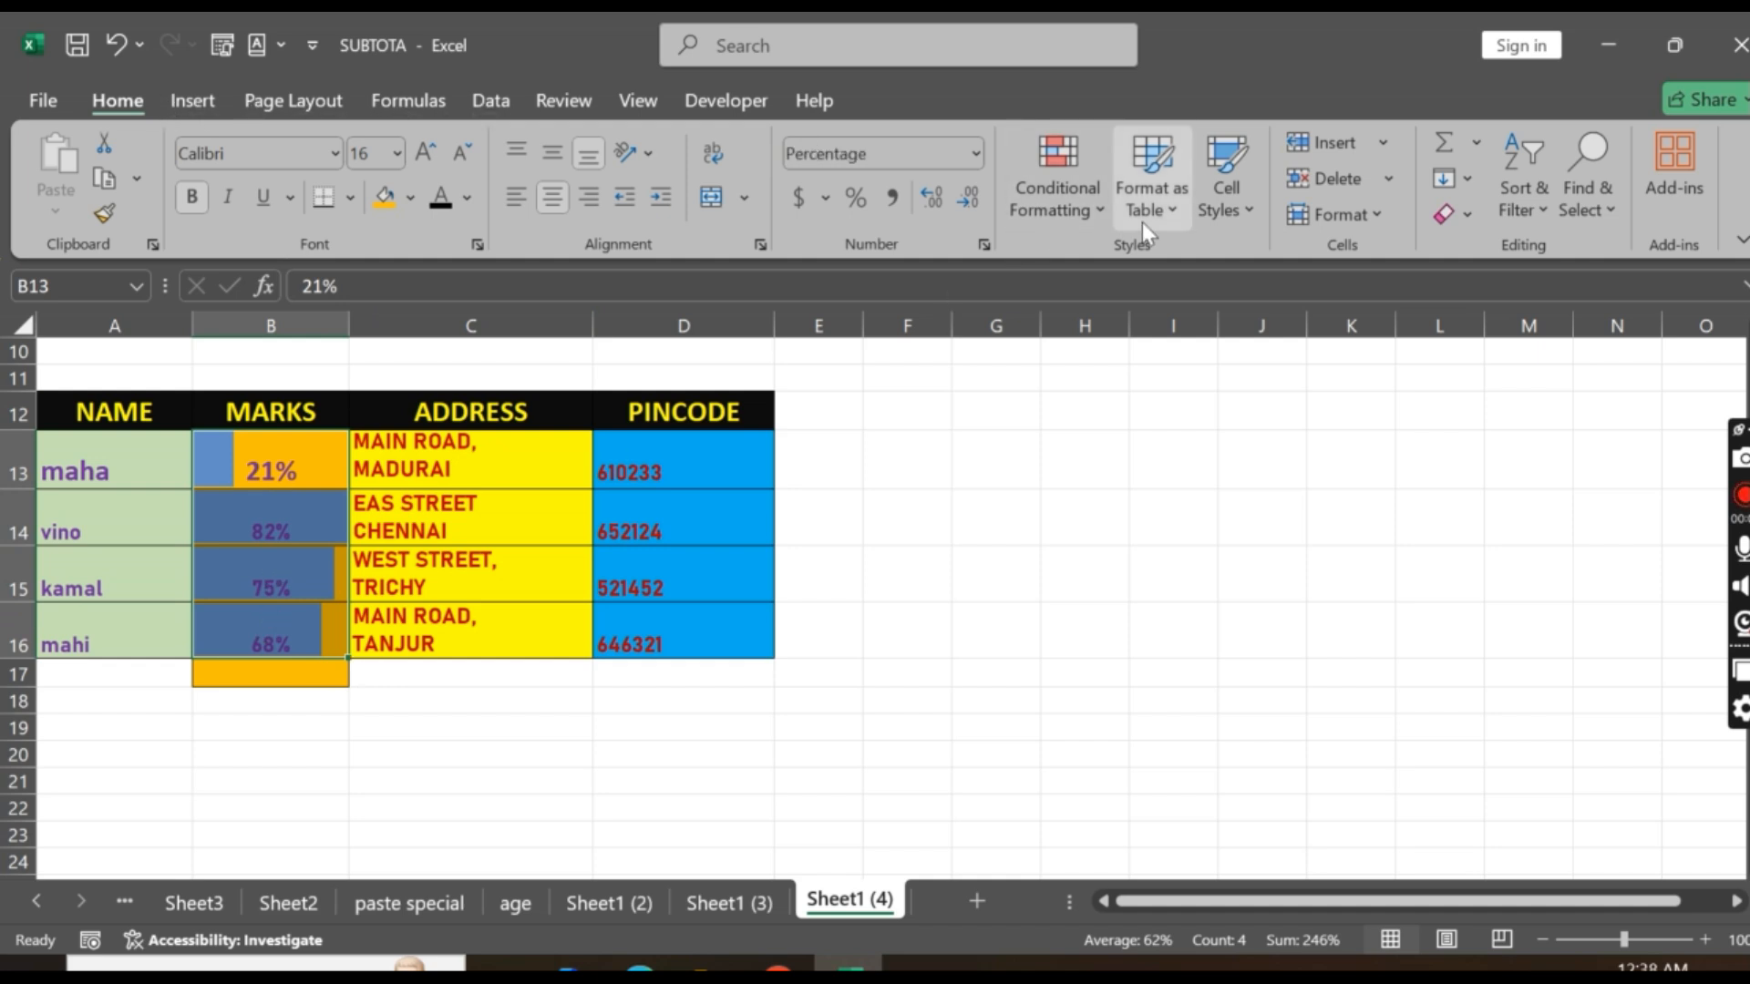
pyautogui.click(1058, 199)
pyautogui.moveTo(1094, 387)
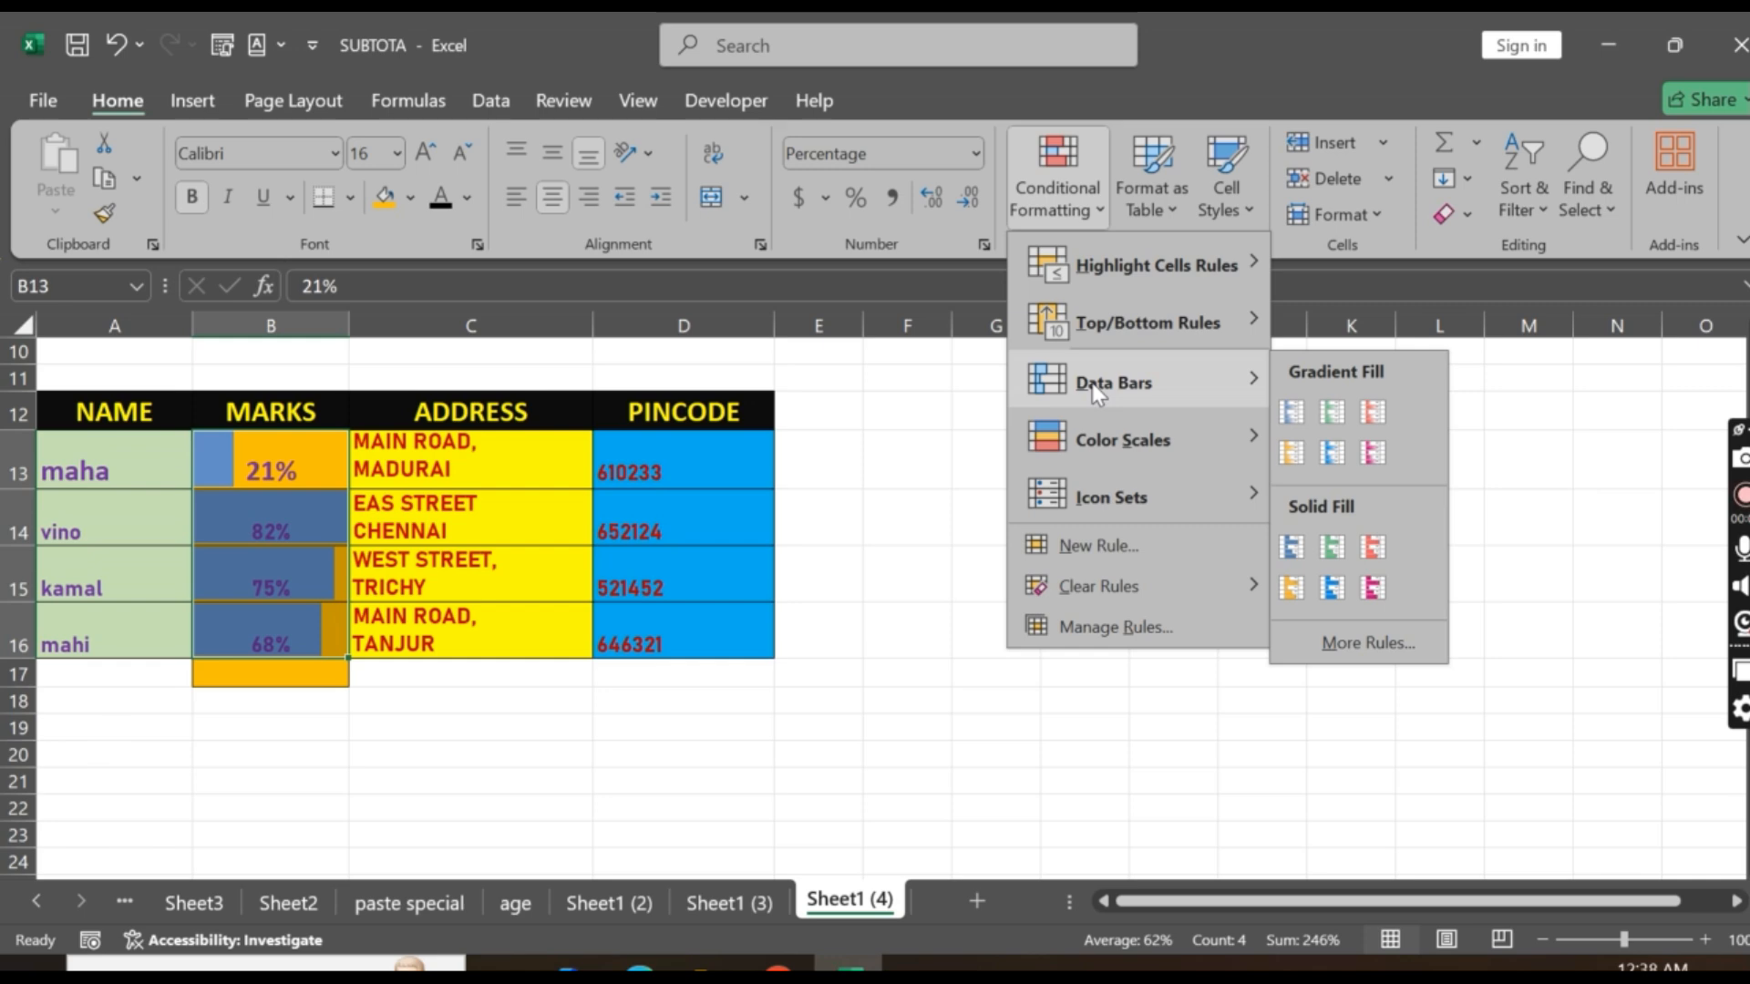
pyautogui.click(1112, 613)
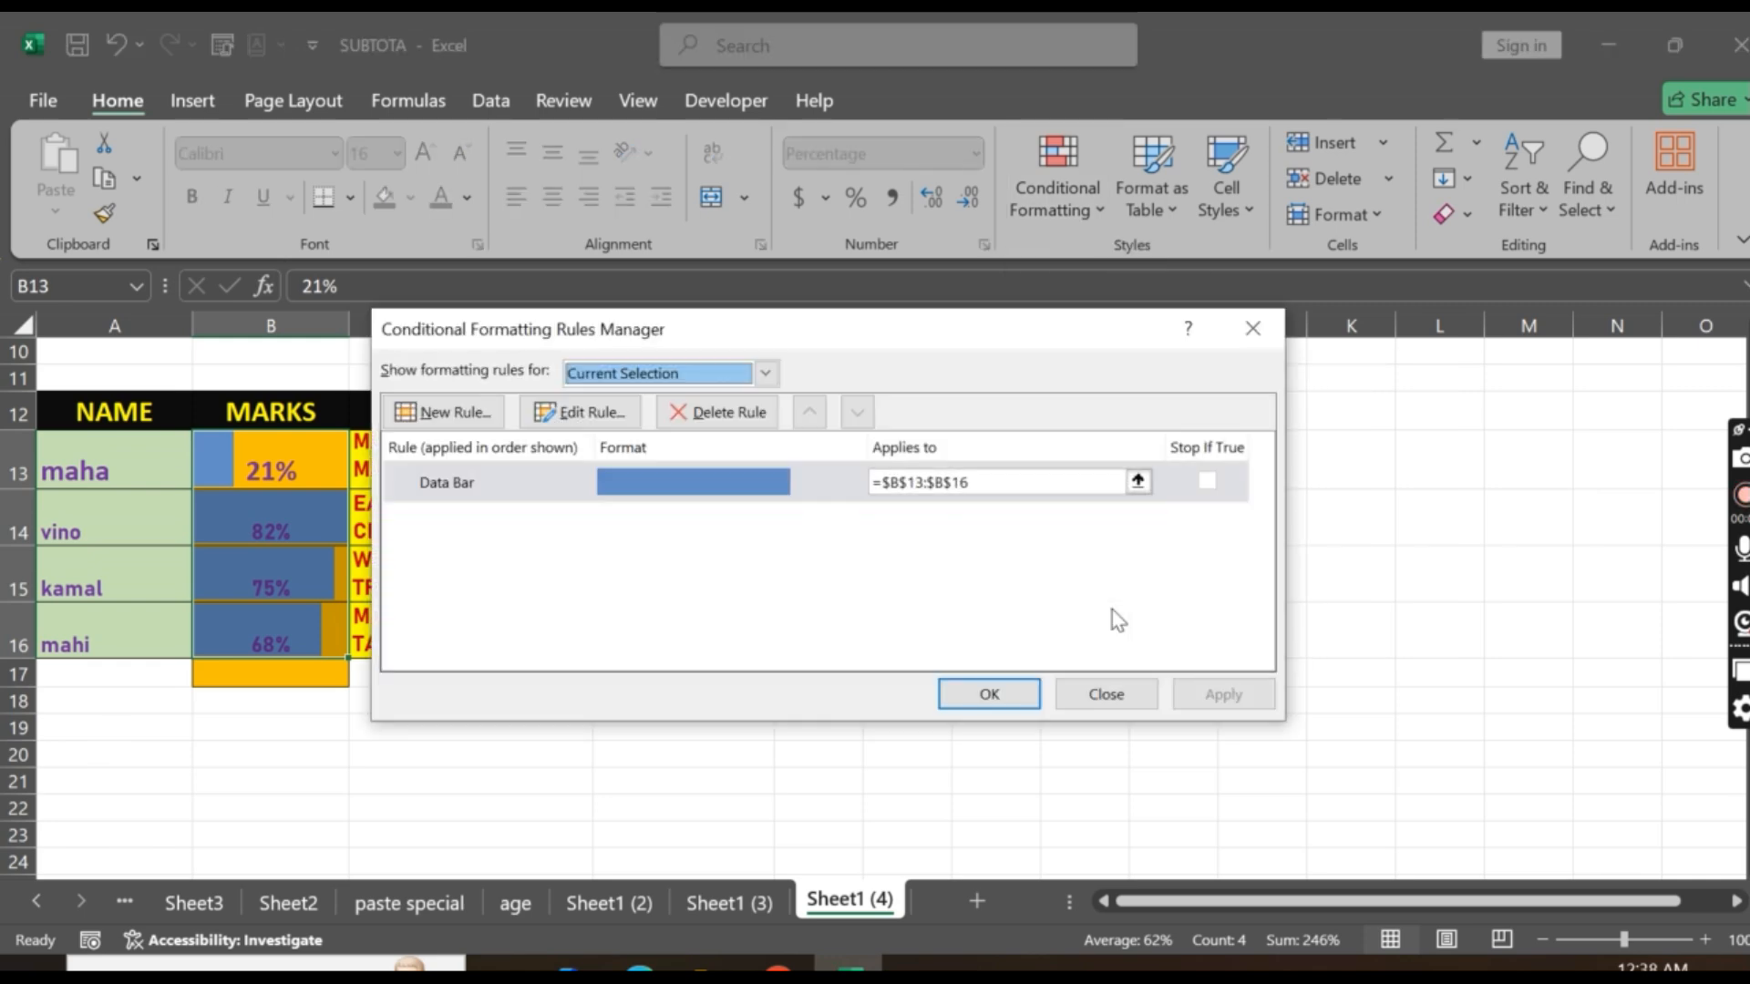
pyautogui.click(610, 406)
# Set the solid fill color of the data bars to standard dark blue and apply the edited rule
pyautogui.click(799, 729)
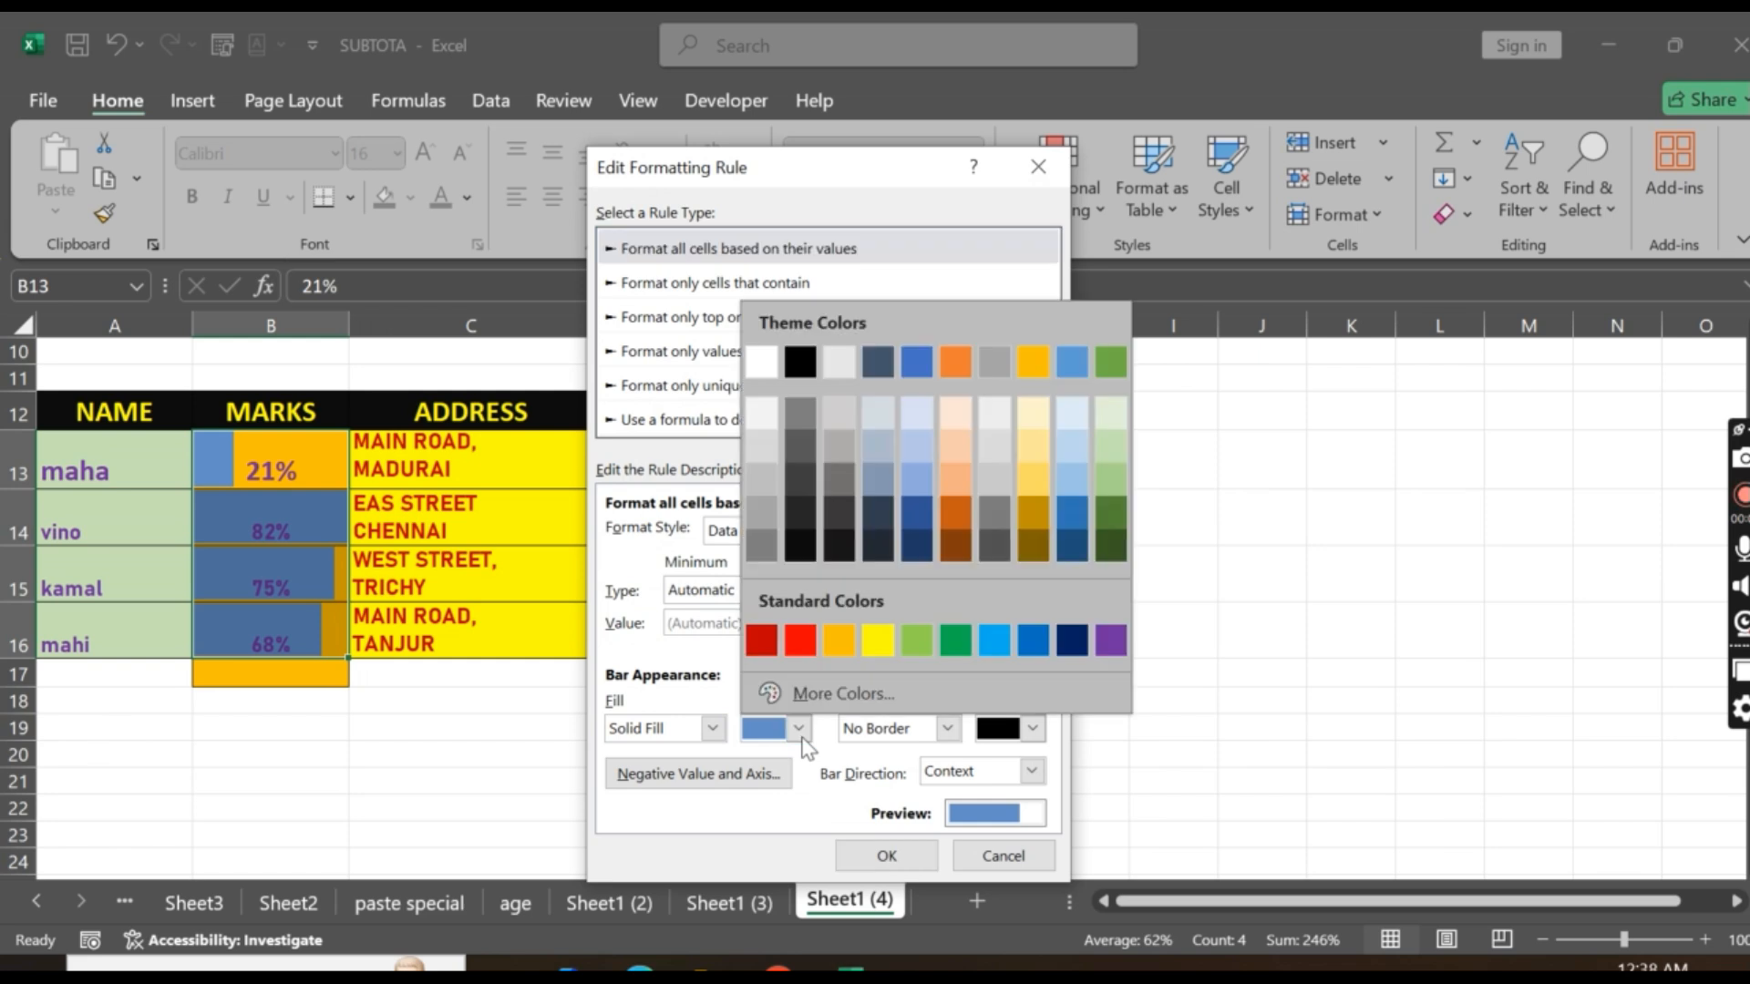
pyautogui.click(802, 639)
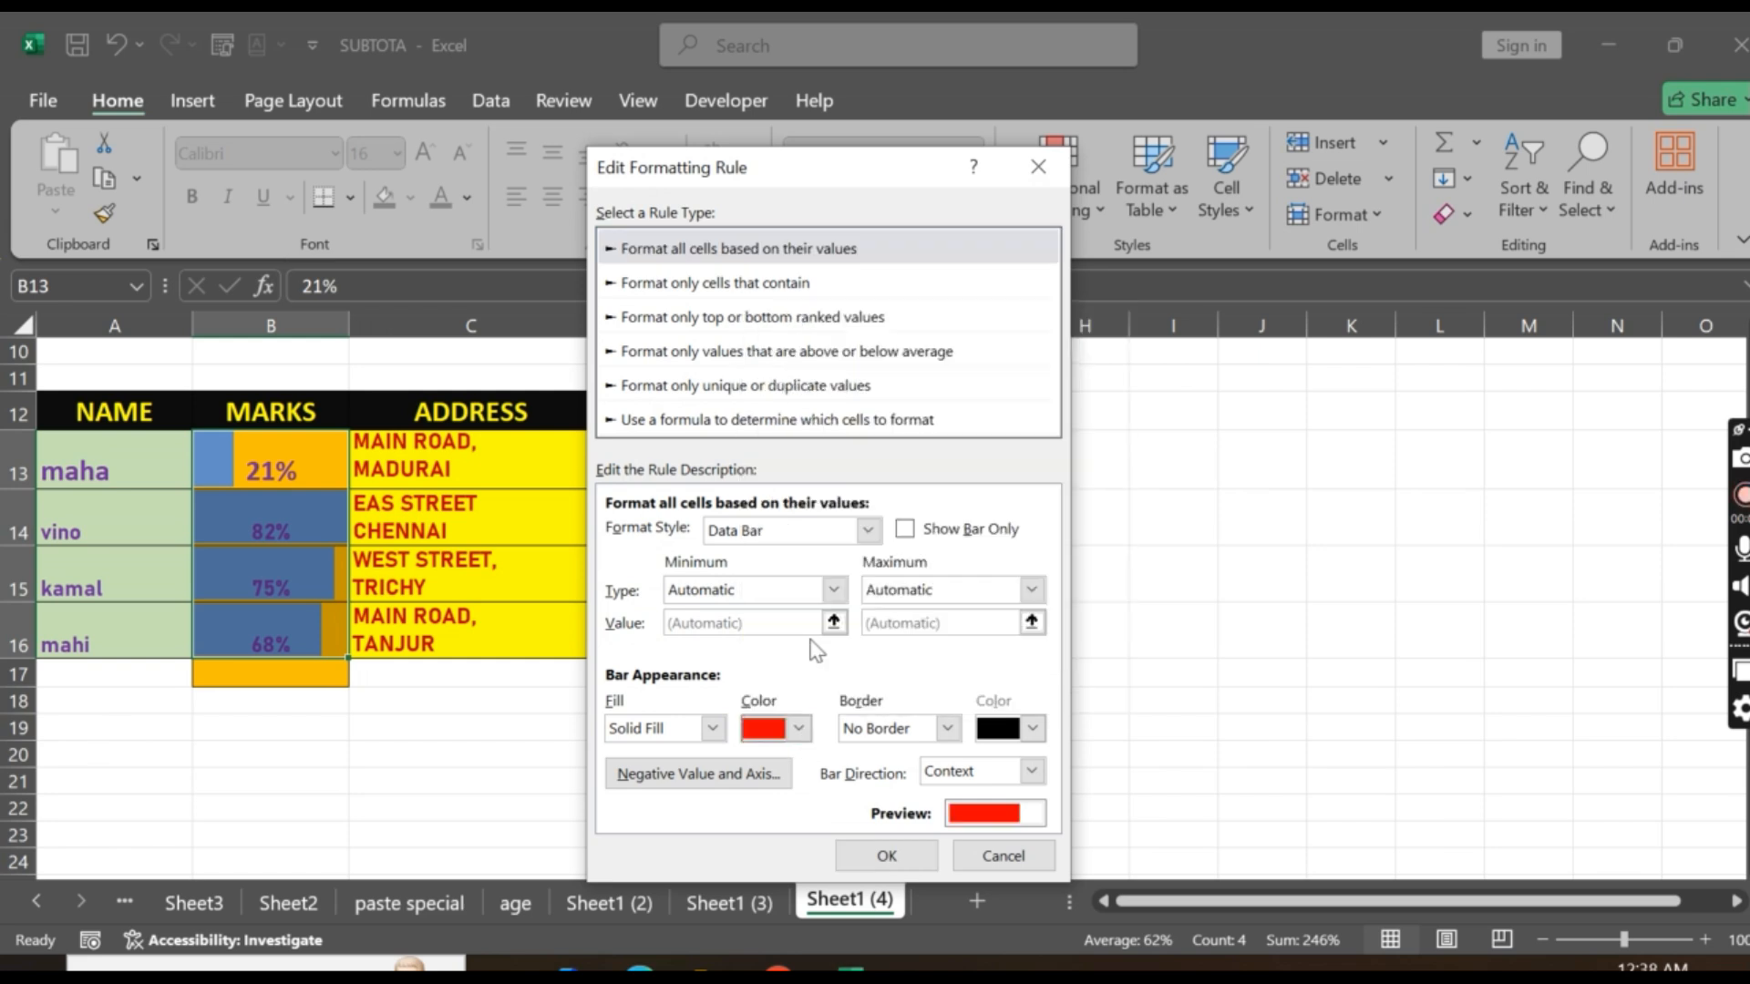
pyautogui.click(799, 728)
pyautogui.click(1072, 639)
pyautogui.click(887, 856)
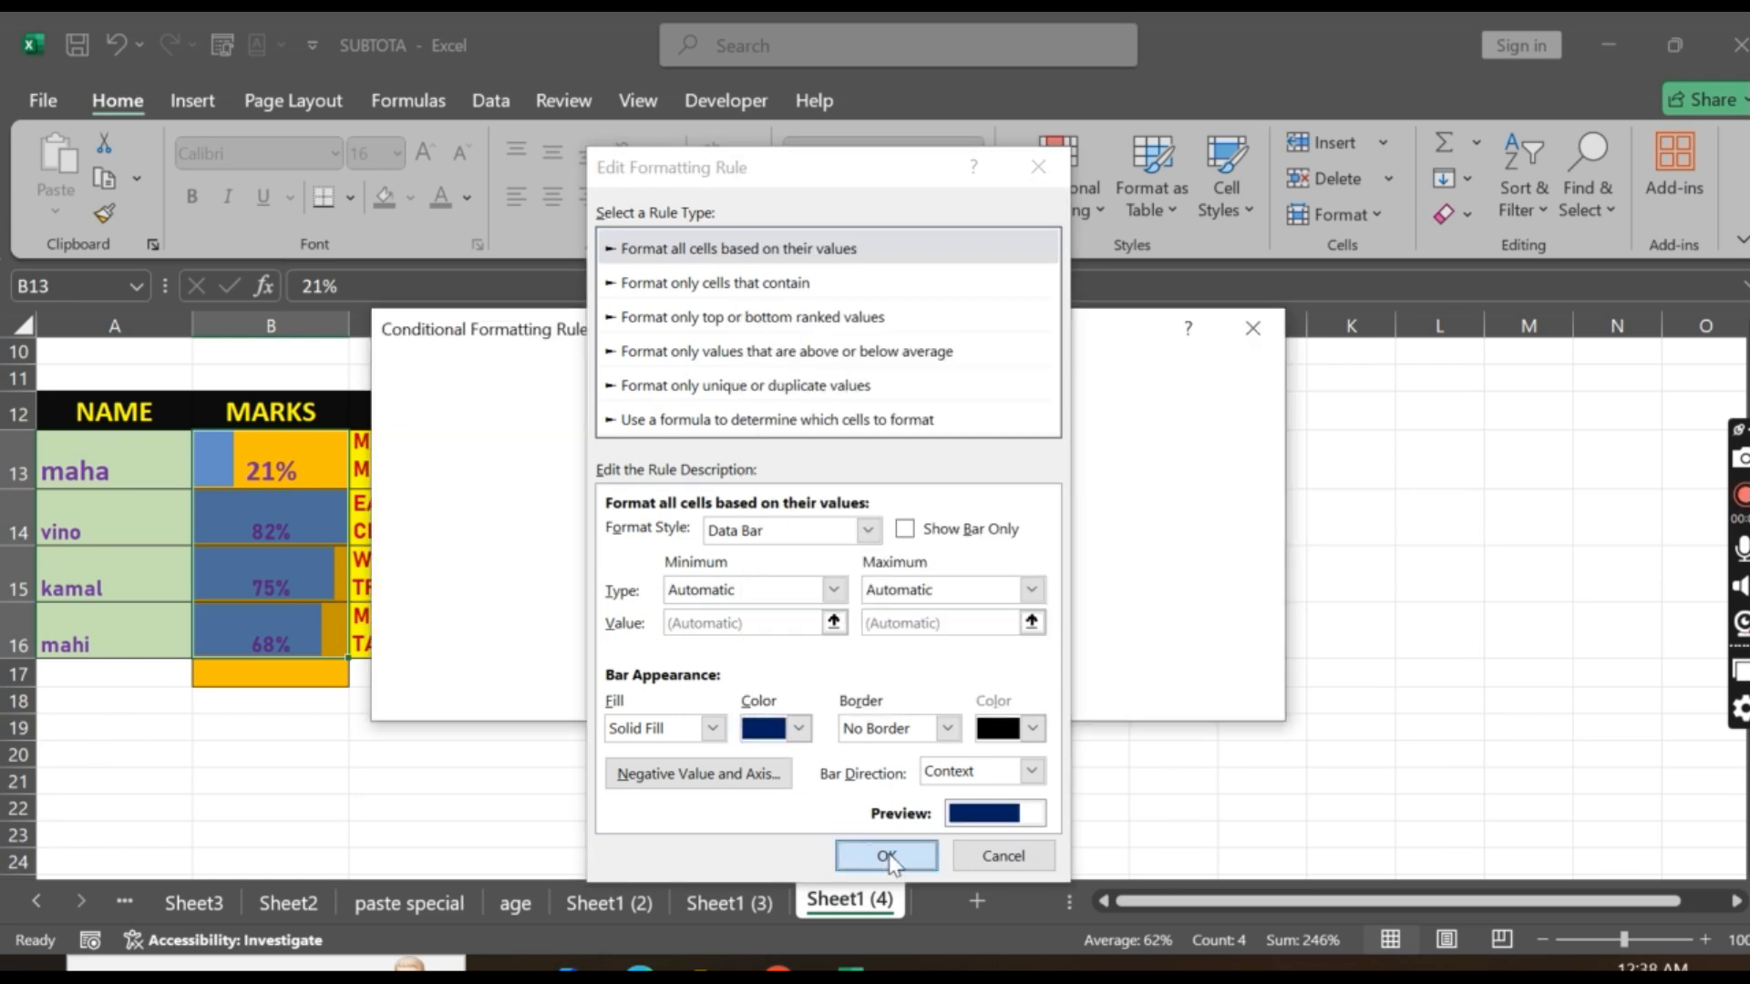
pyautogui.click(1221, 695)
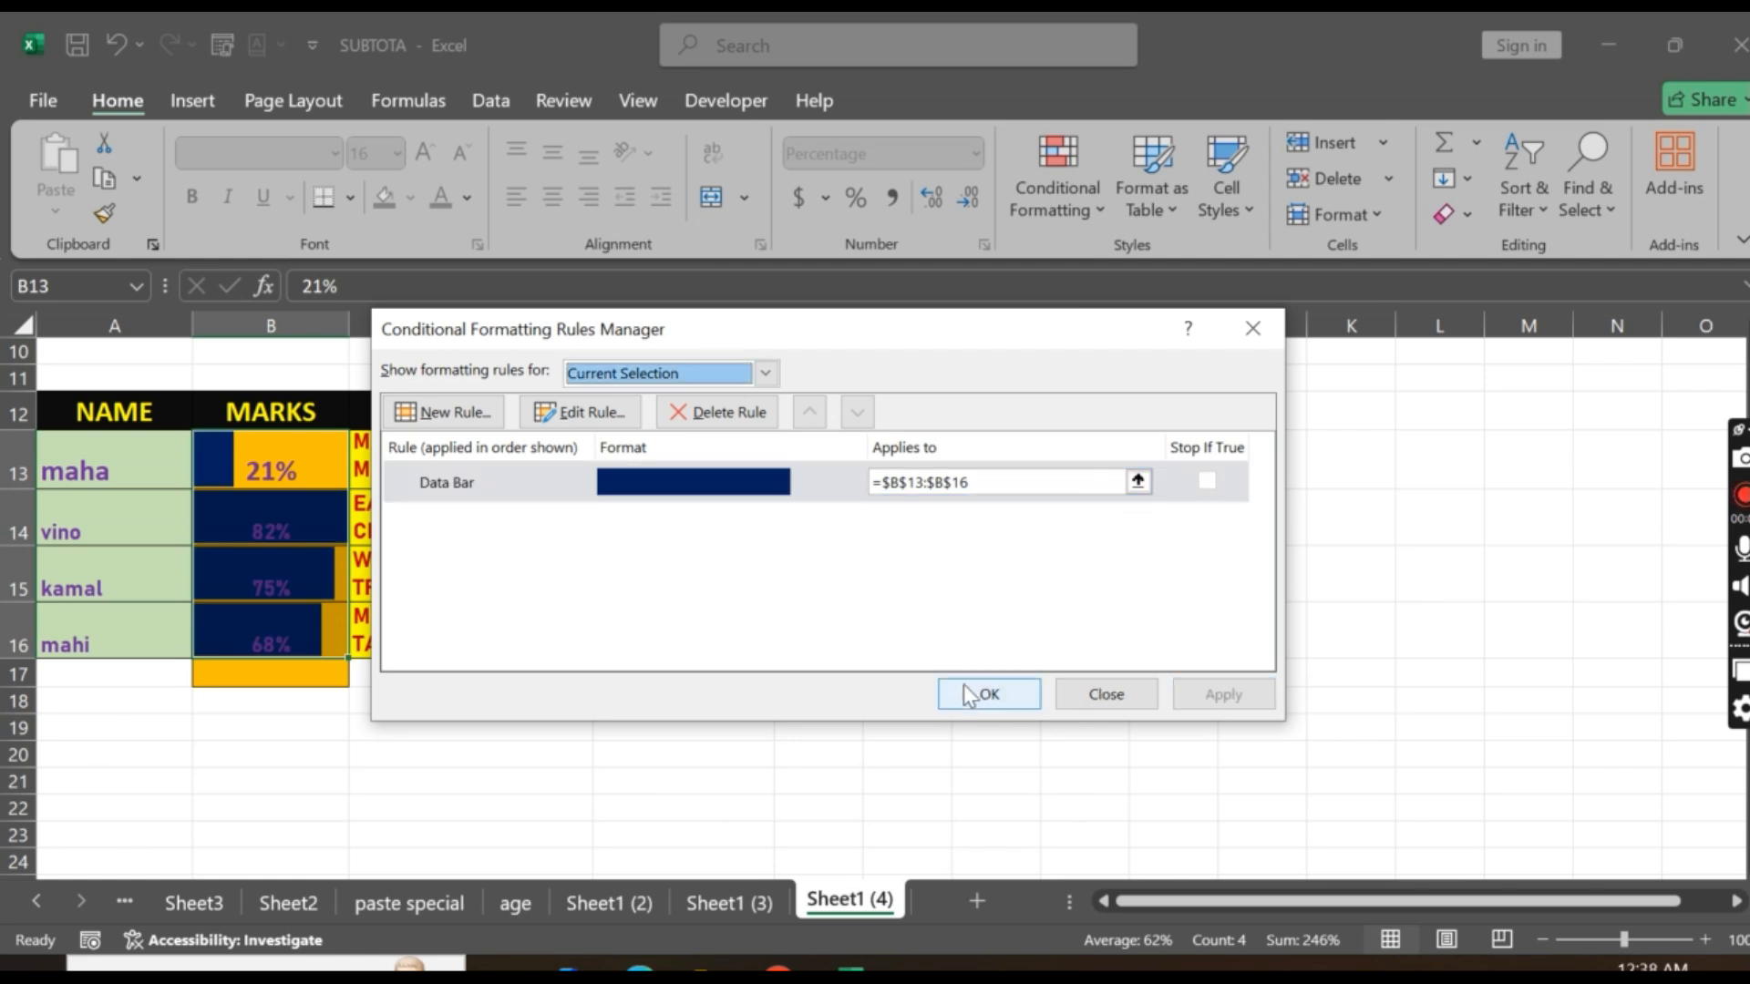
pyautogui.press('Return')
pyautogui.click(577, 786)
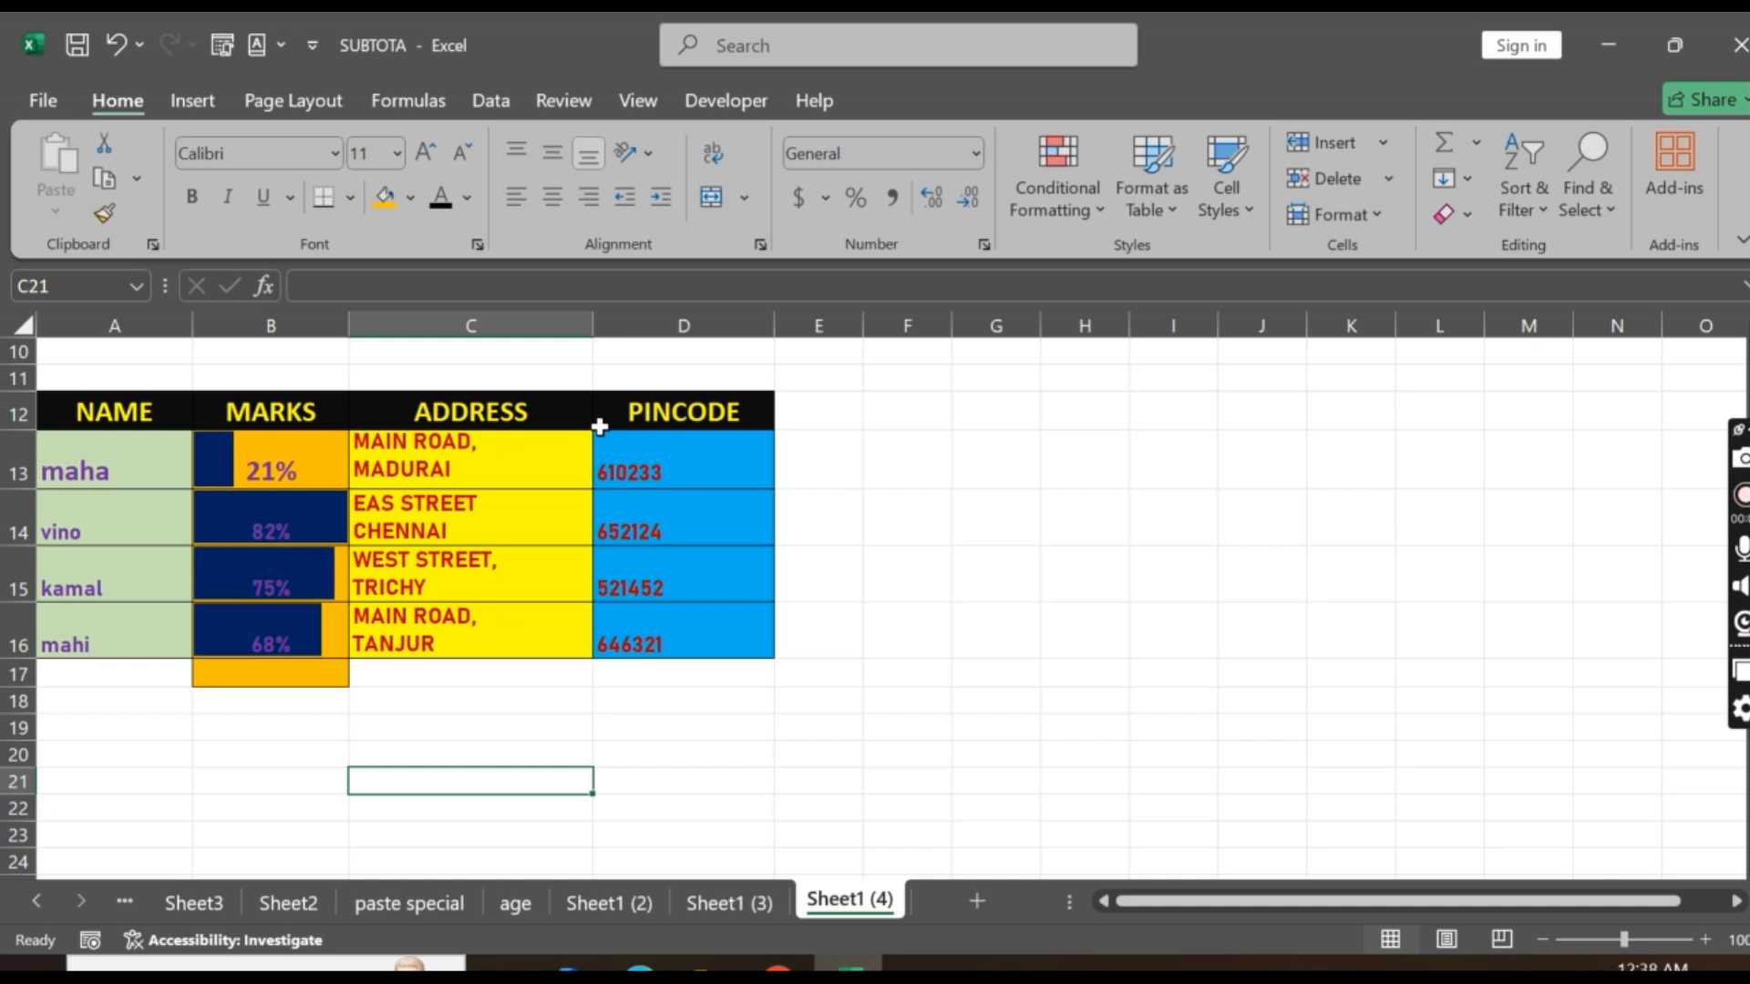
pyautogui.scroll(3, 599, 427)
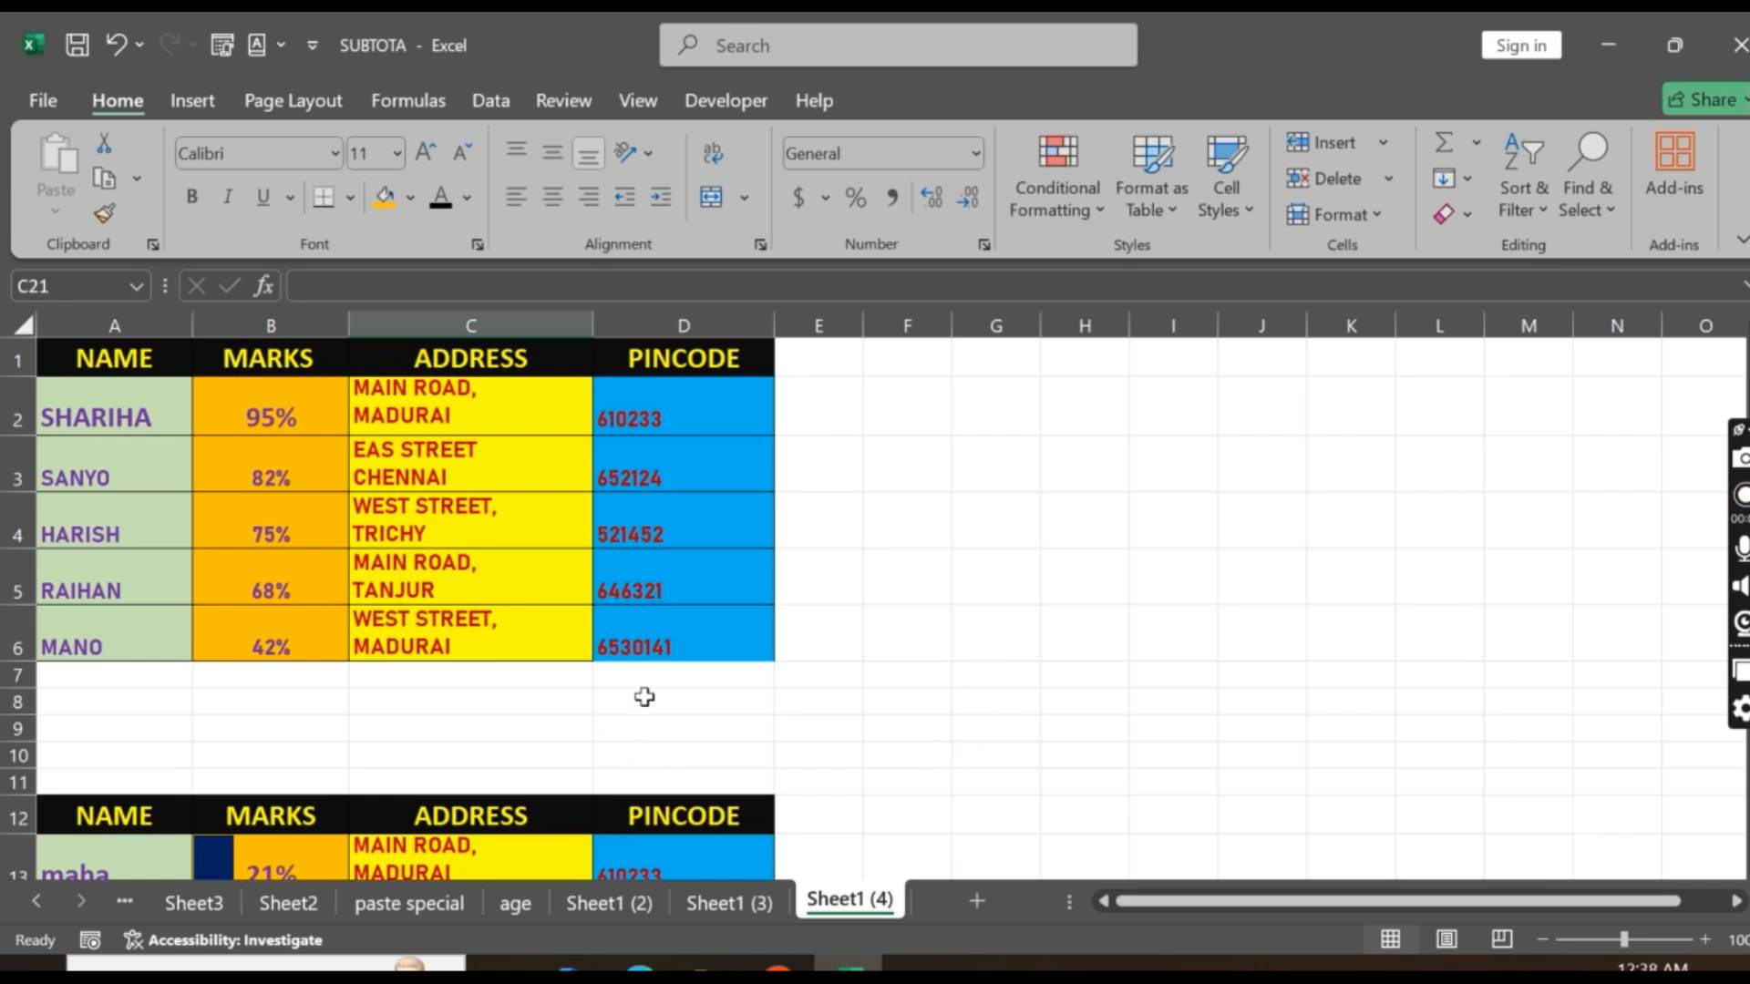
pyautogui.scroll(-2, 793, 633)
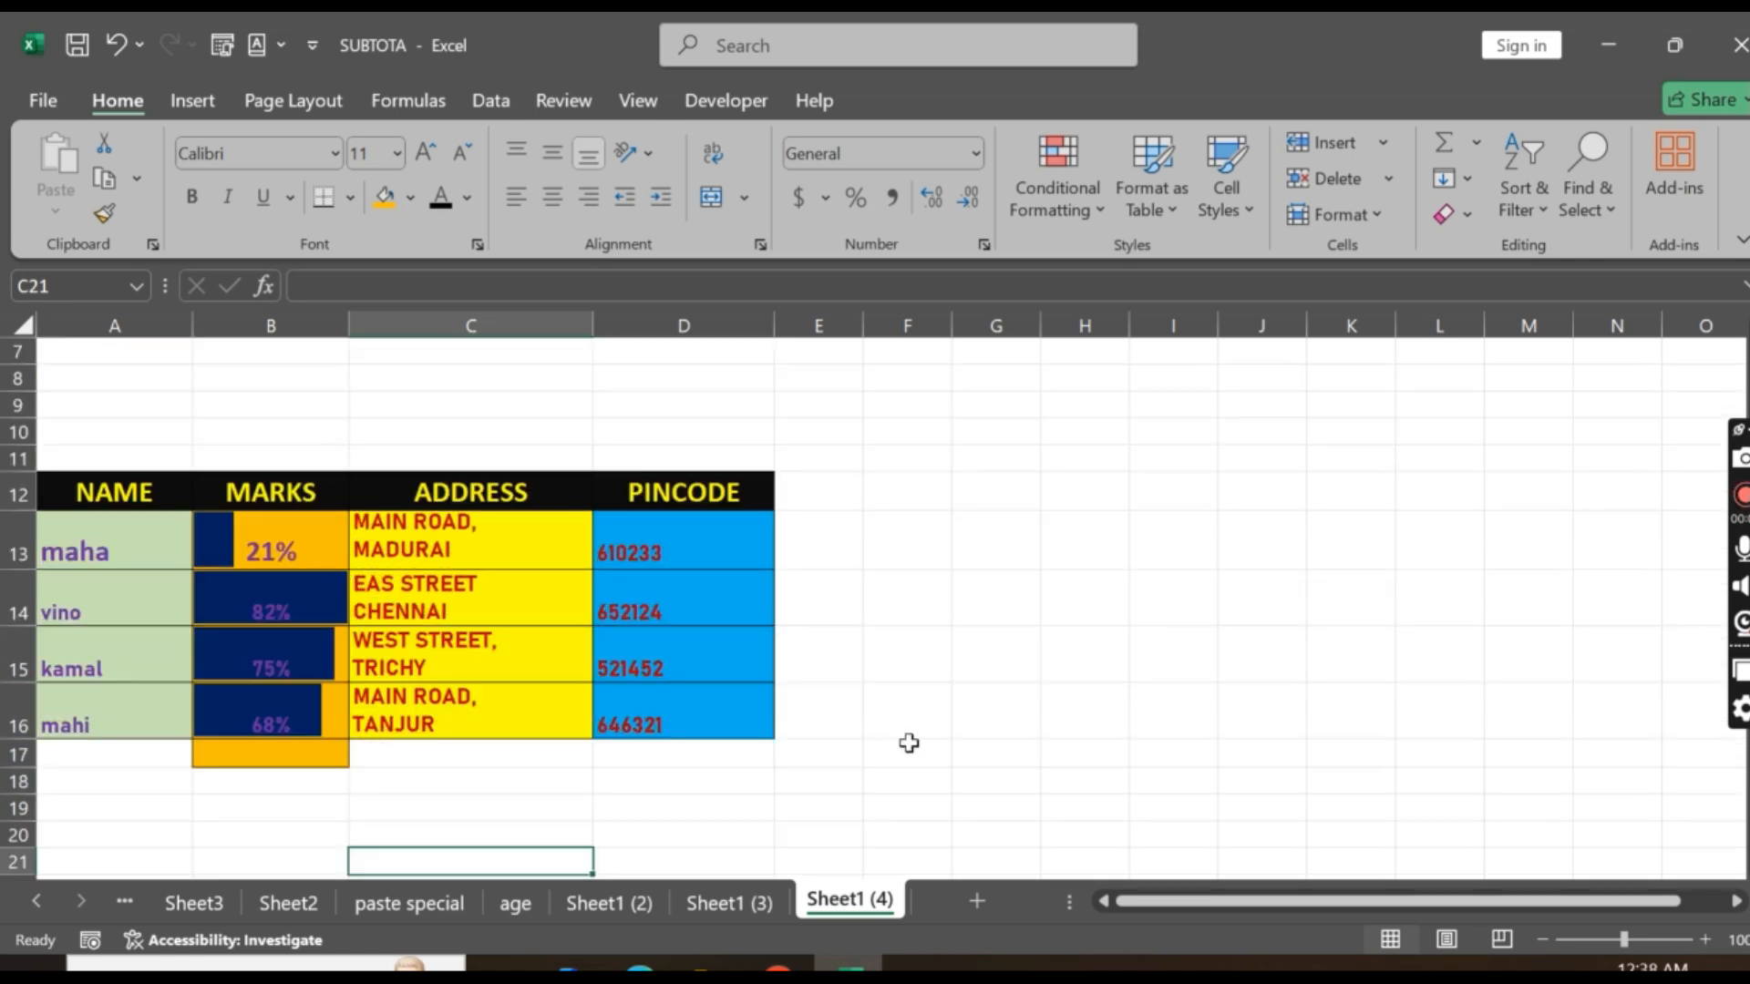